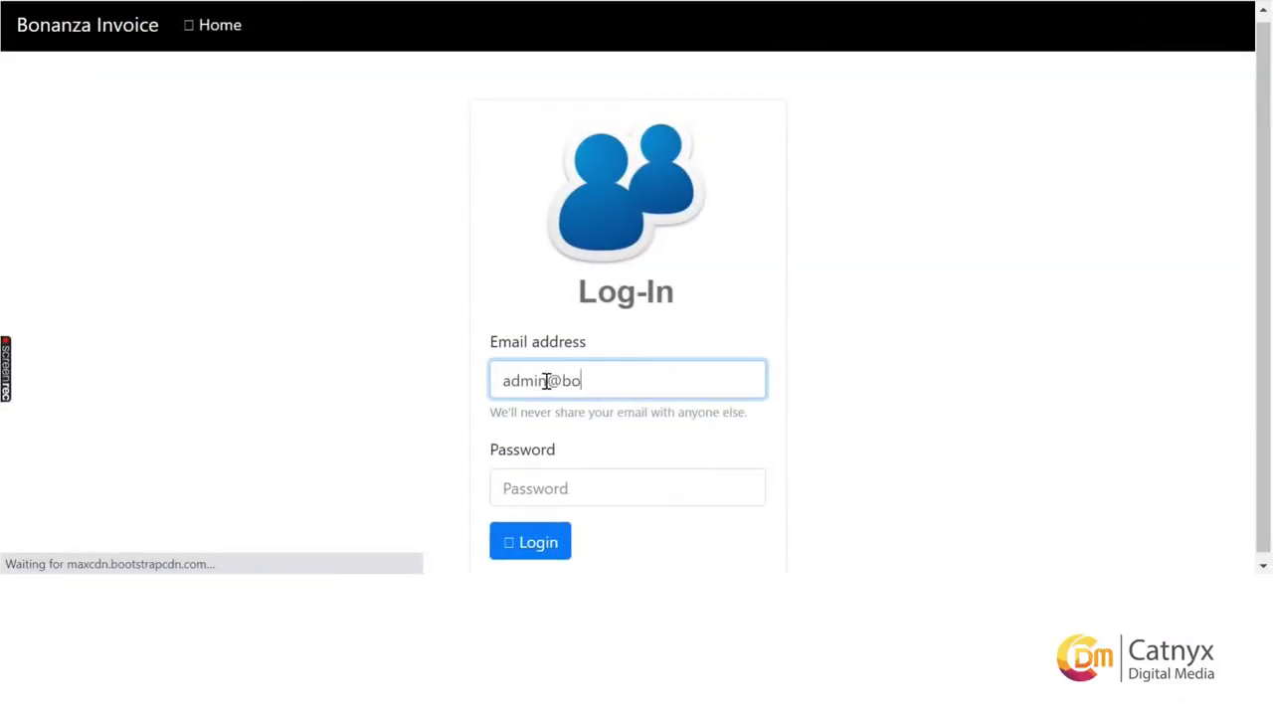
Log in with the admin email and password
text(.)
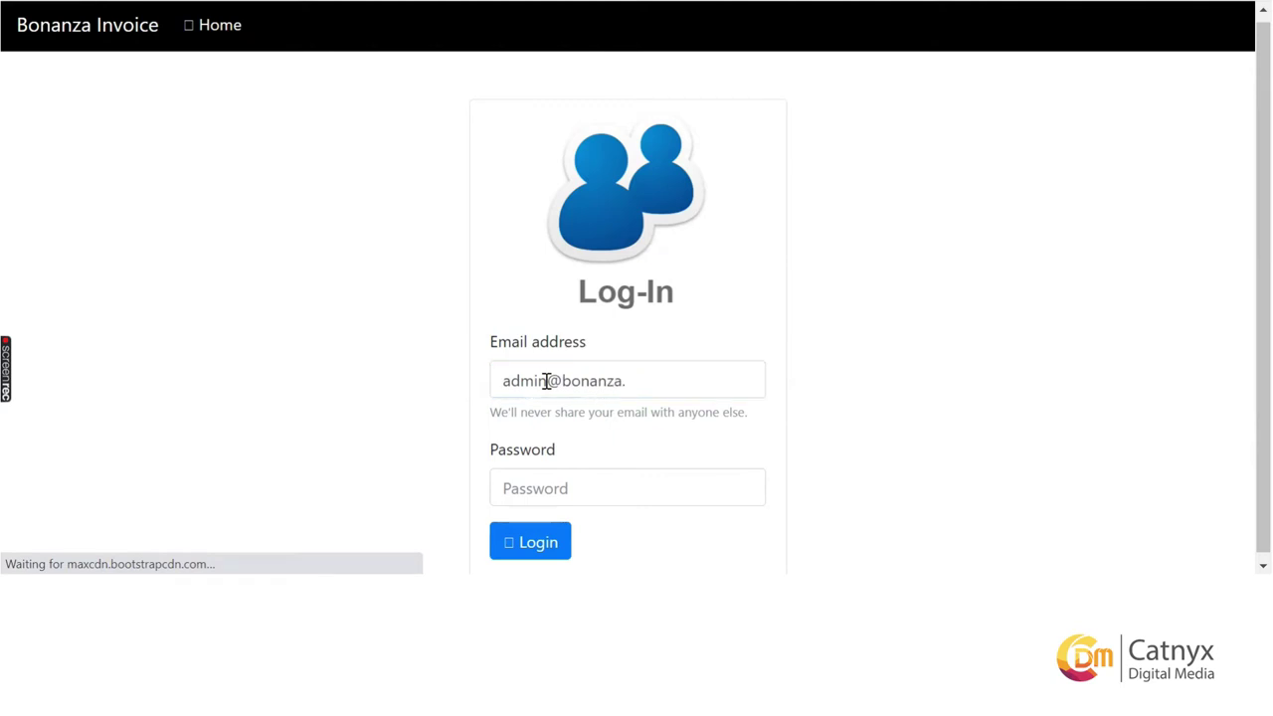
click(646, 381)
key(Tab)
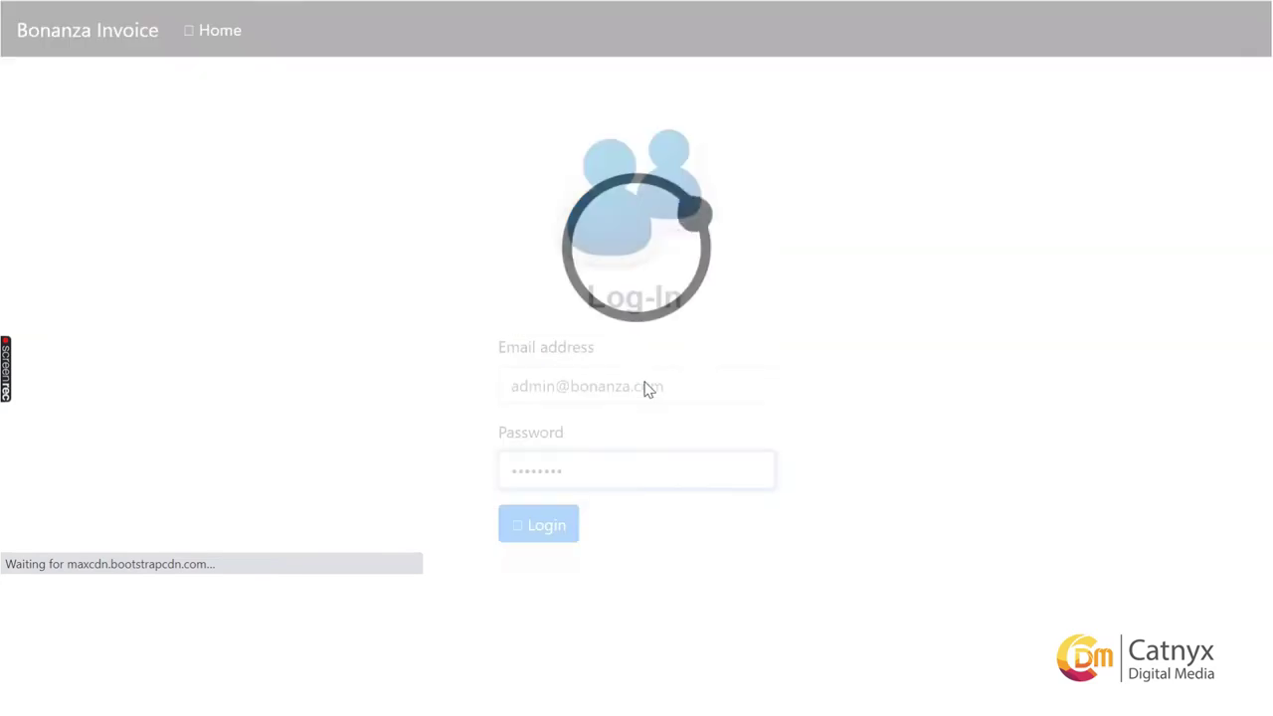
key(Return)
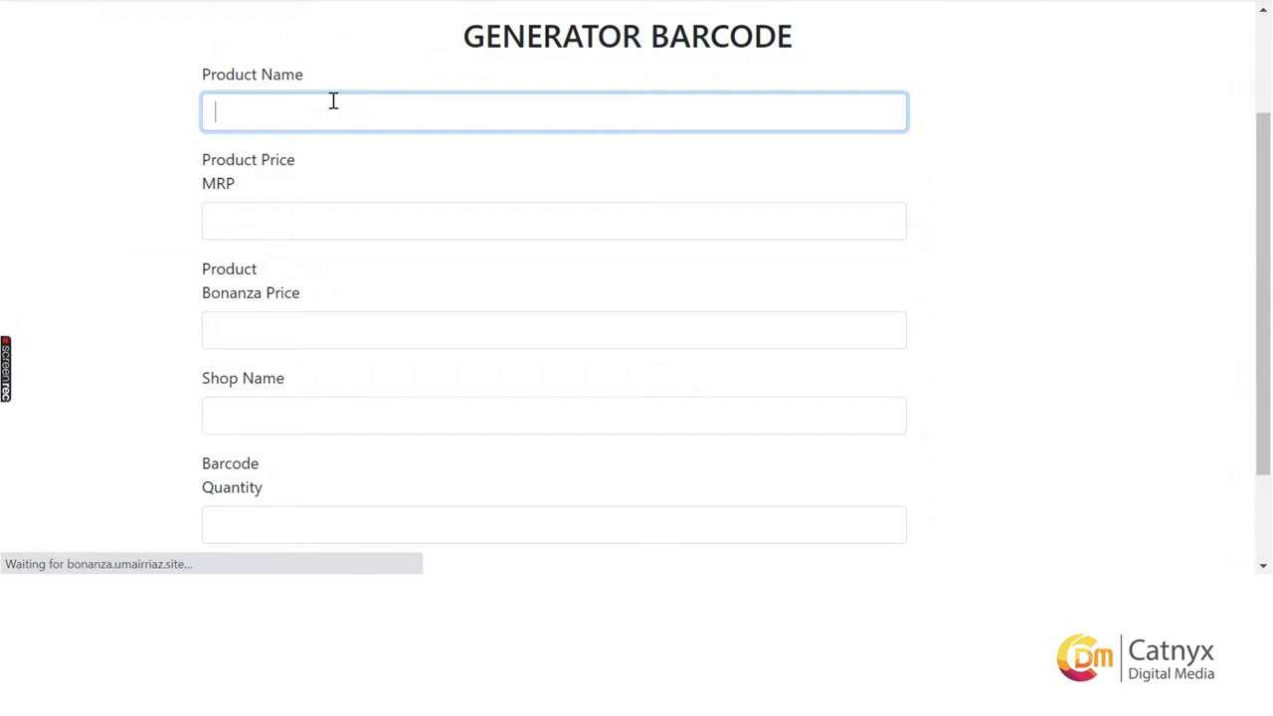
Fill the barcode form for Cake: MRP 100, price 80, shop Cake Bakery, quantity 10
text(Cake)
key(Tab)
key(Tab)
key(Tab)
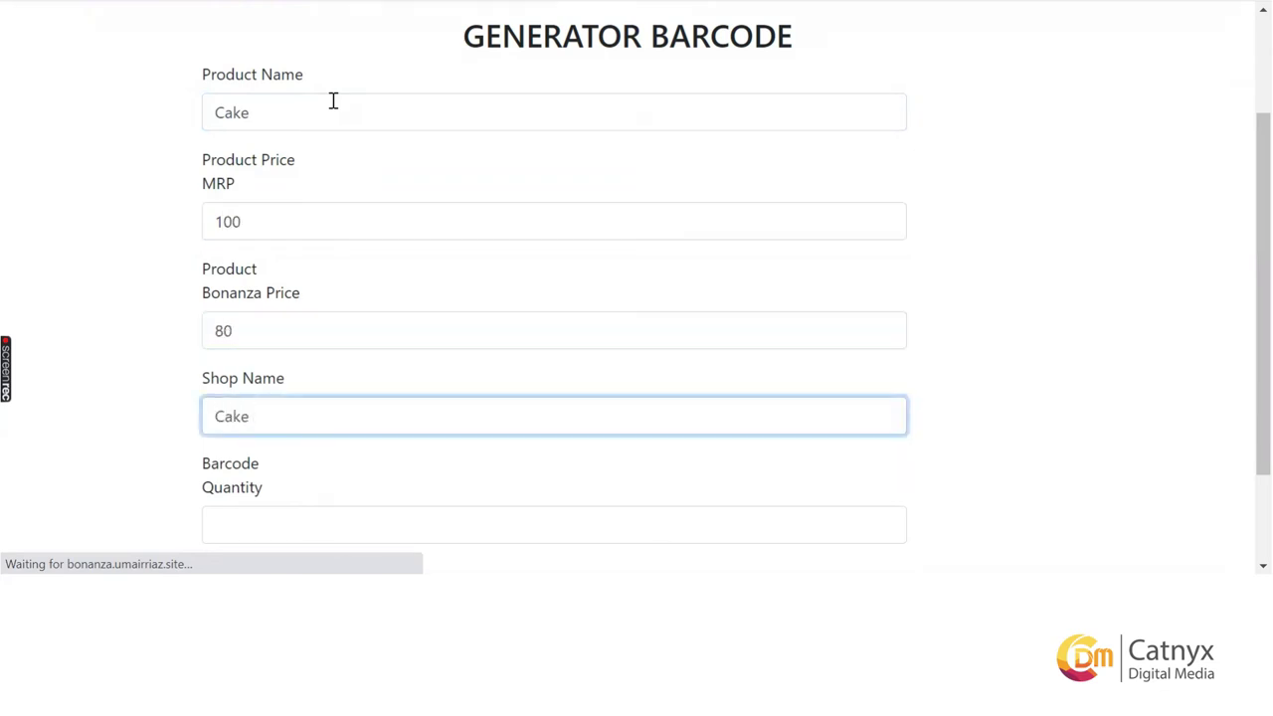
text(Bakery)
scroll(1233, 258, down, 2)
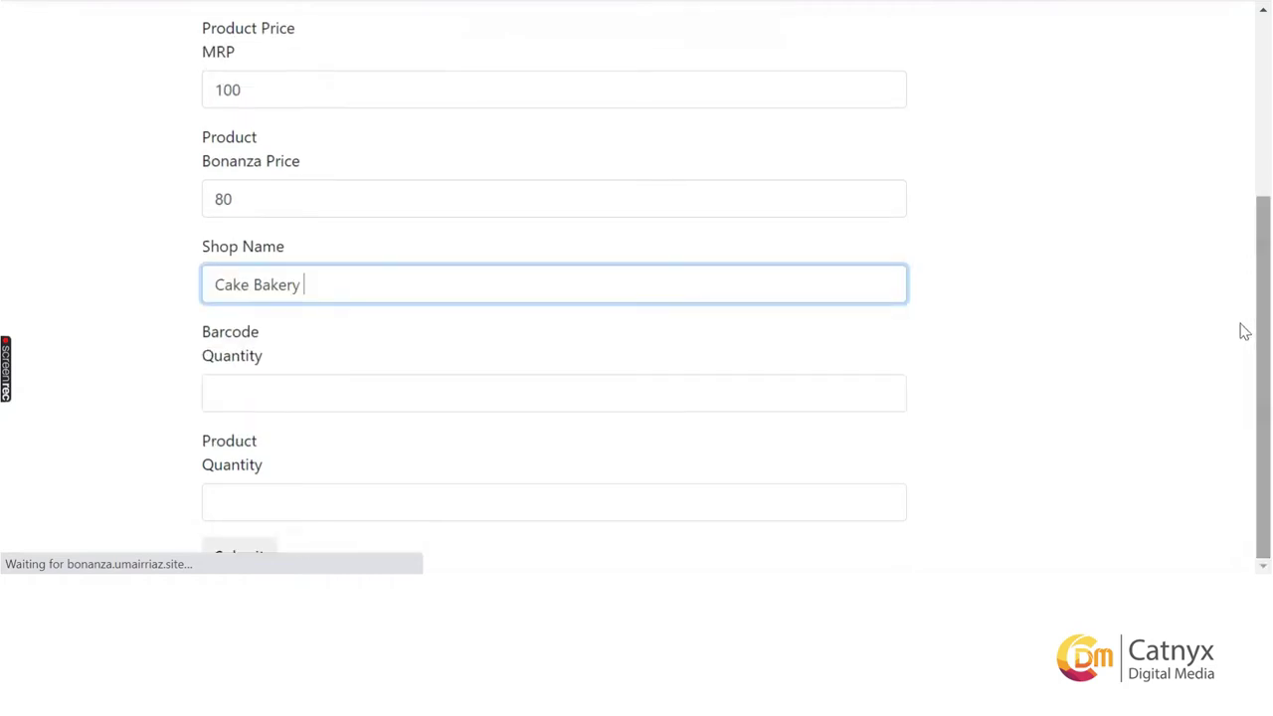
click(441, 388)
text(1)
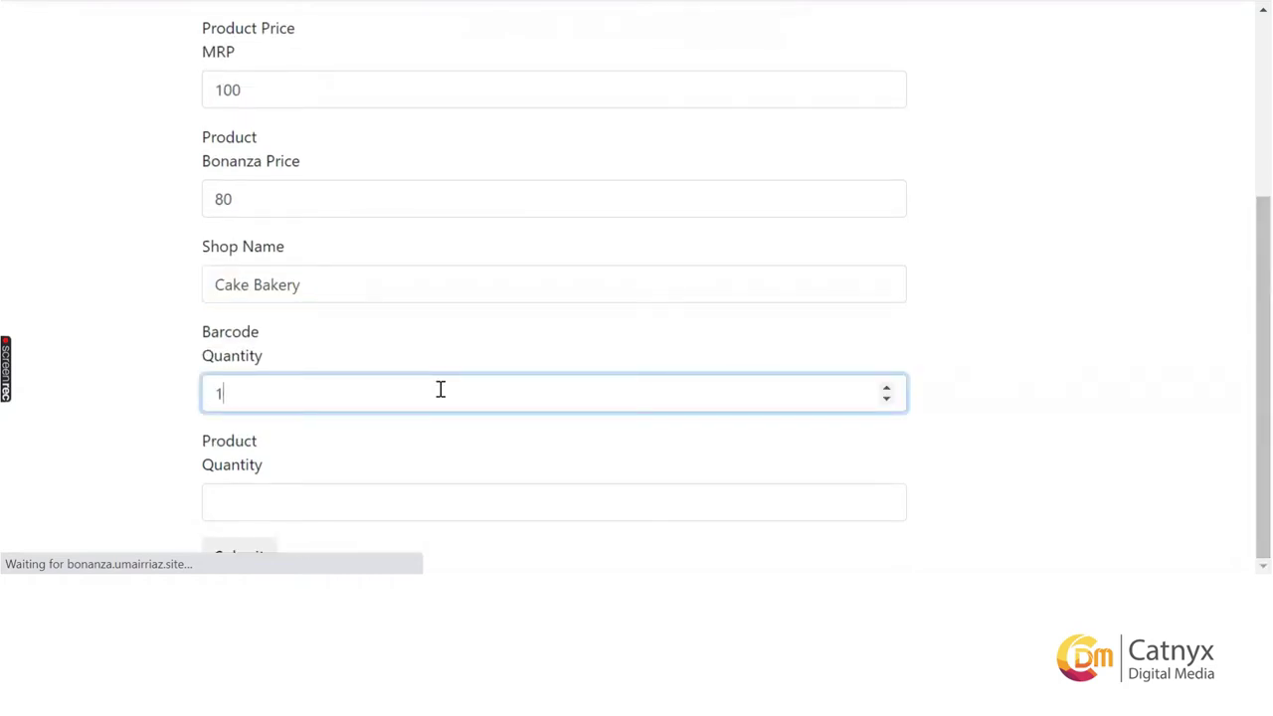
text(0)
click(357, 513)
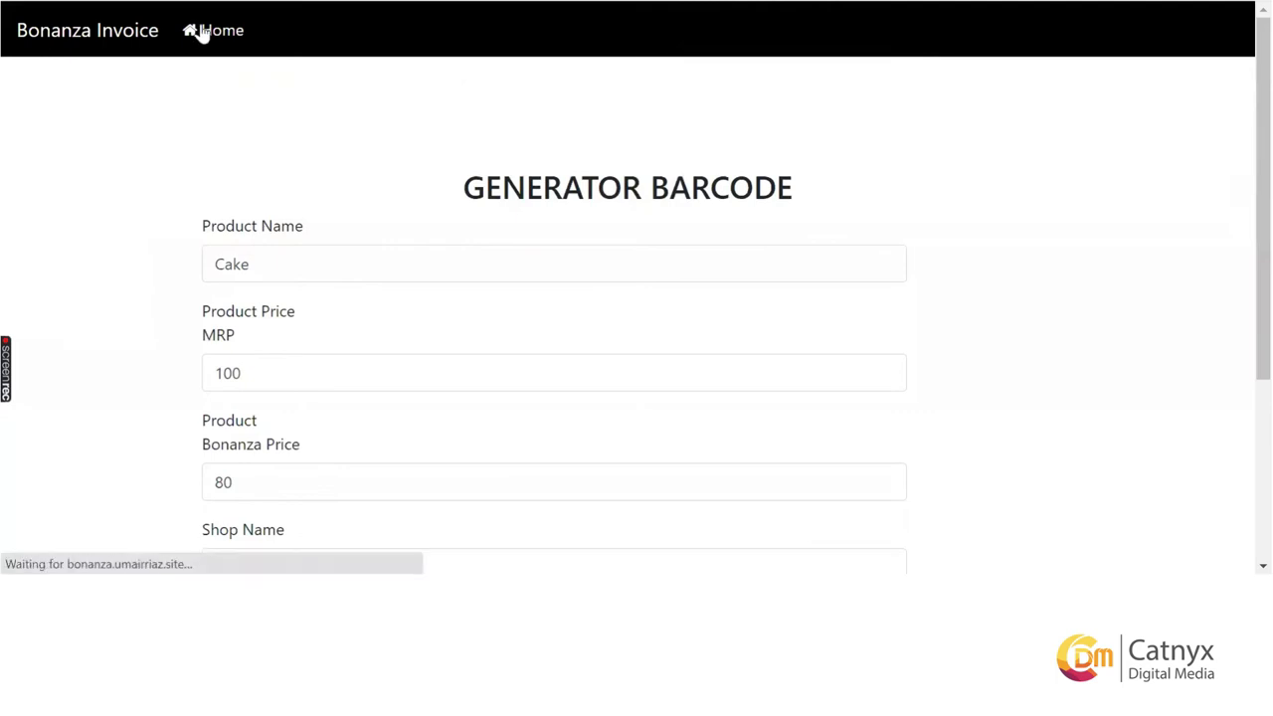
Add a new category named Chocolate Cake
click(1015, 160)
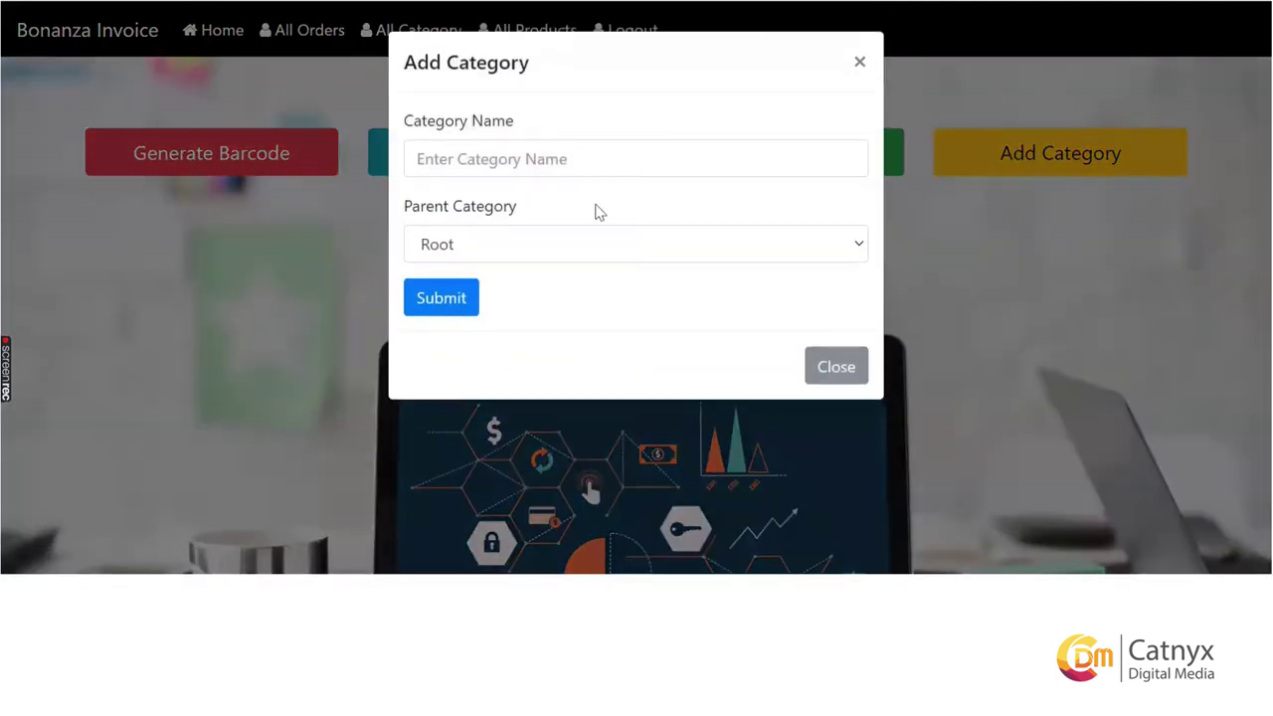
click(499, 150)
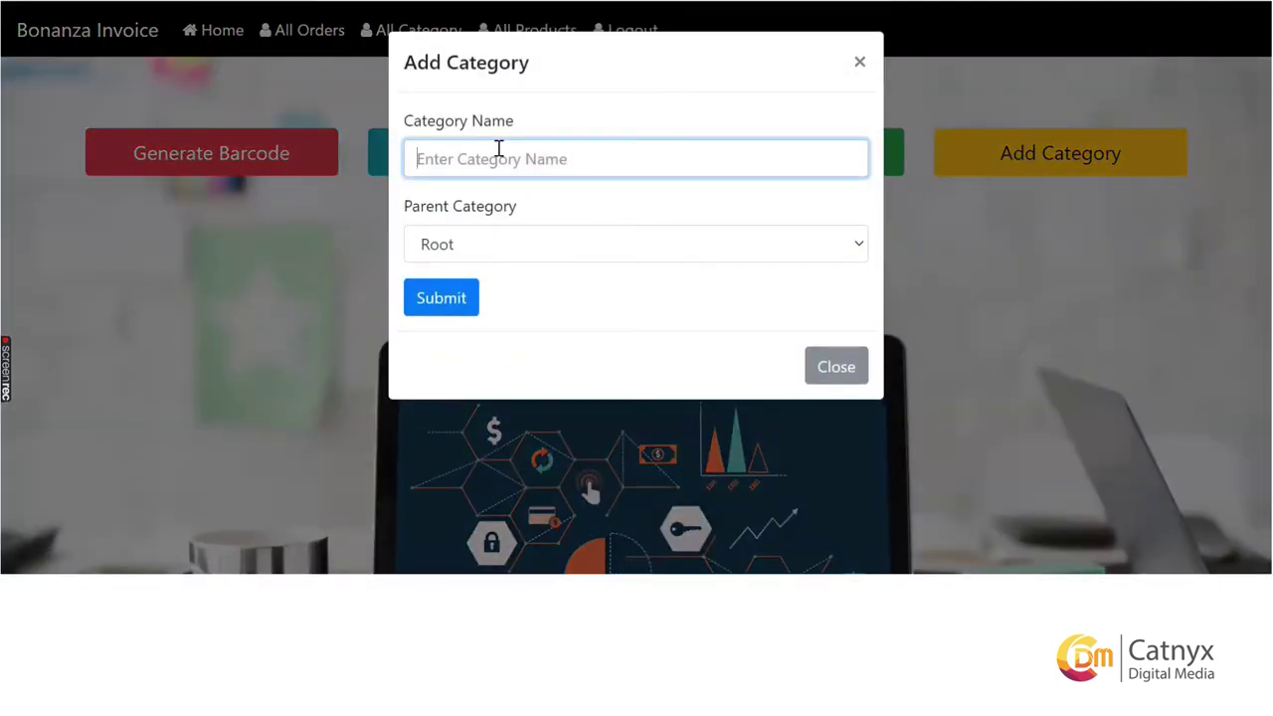
text(Choc)
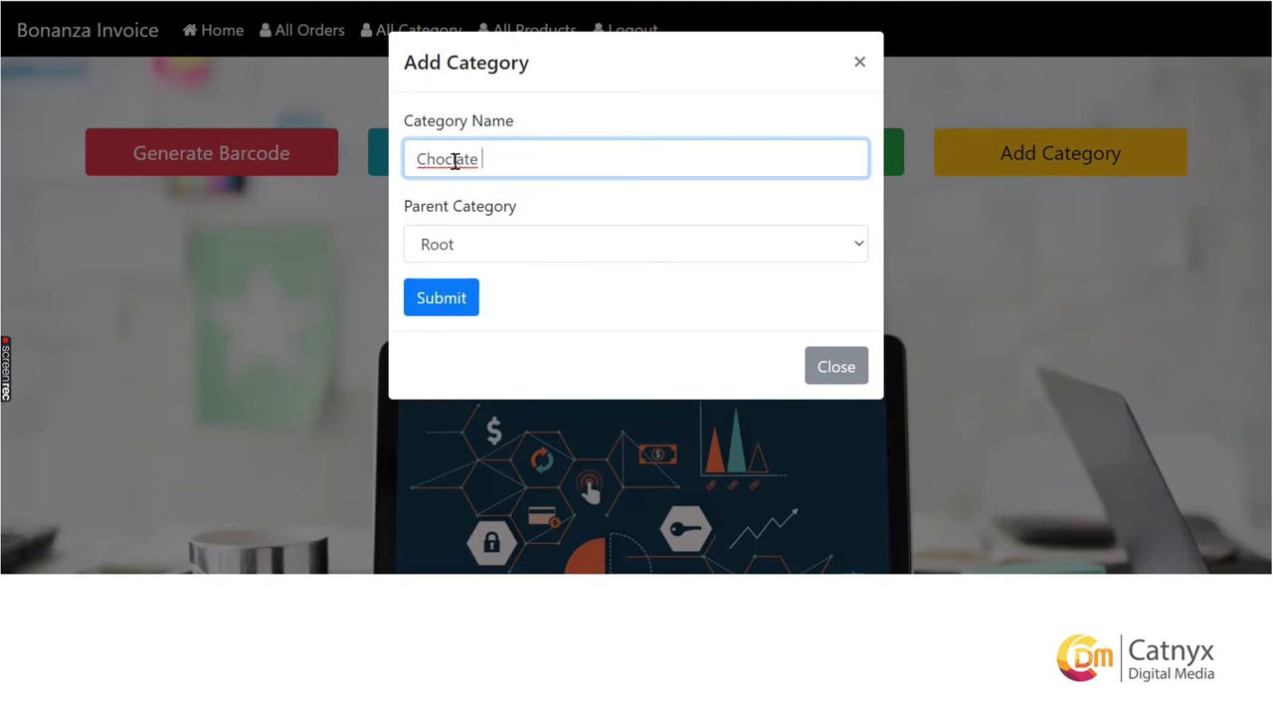
text(o)
click(508, 162)
text(ke)
click(432, 295)
click(893, 78)
Start a new product with unit of measure set to Piece
click(782, 171)
click(547, 159)
click(537, 232)
click(675, 167)
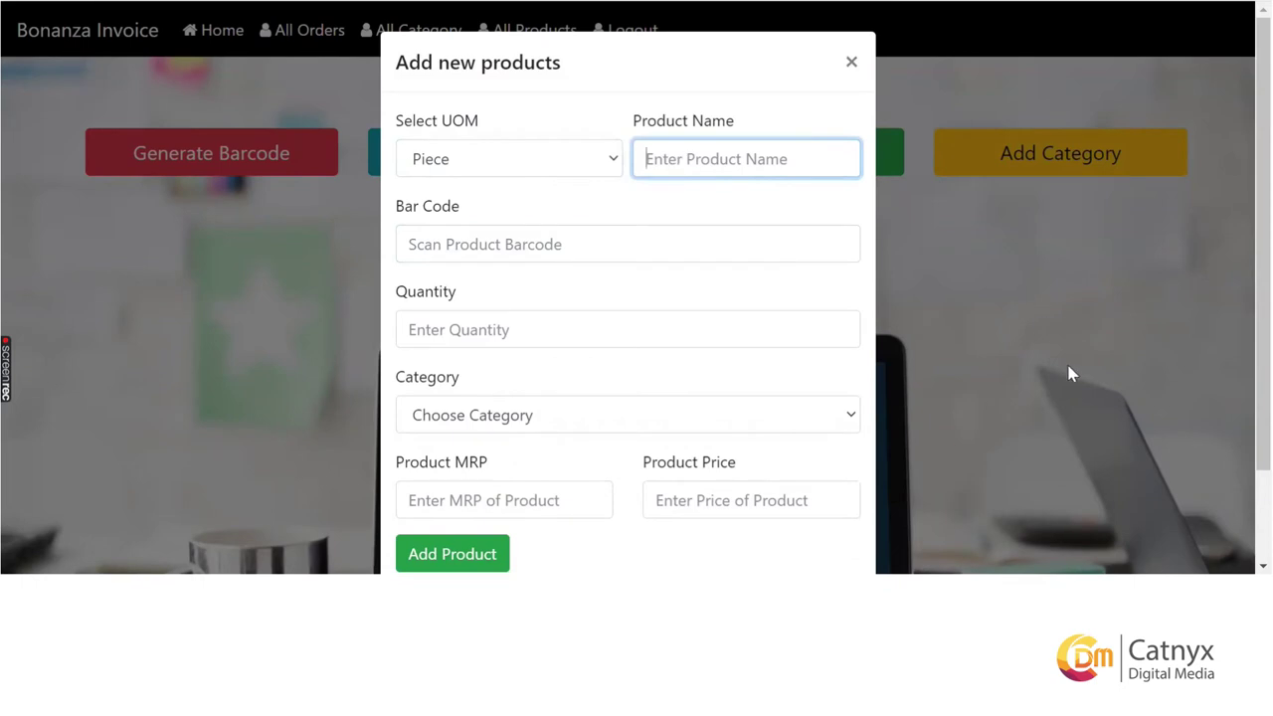
Enter product name Sunday Cake, bar code C001 and quantity 10
click(669, 244)
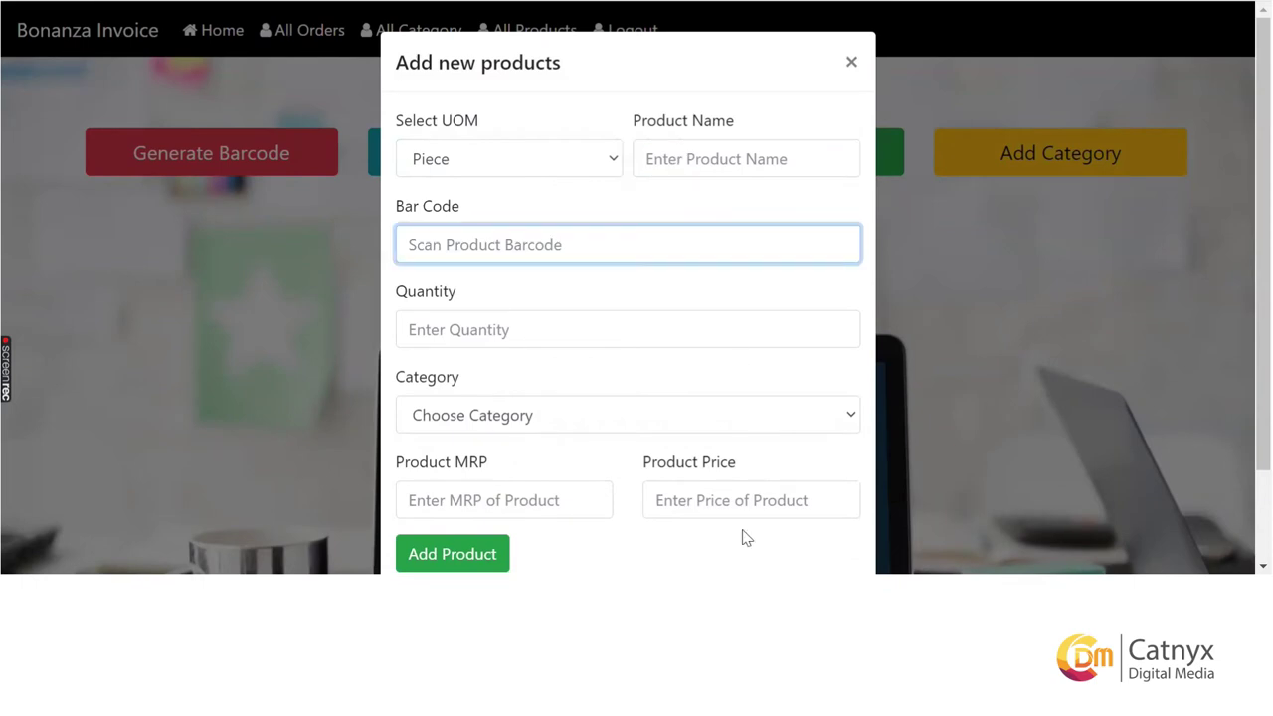
click(746, 537)
click(716, 166)
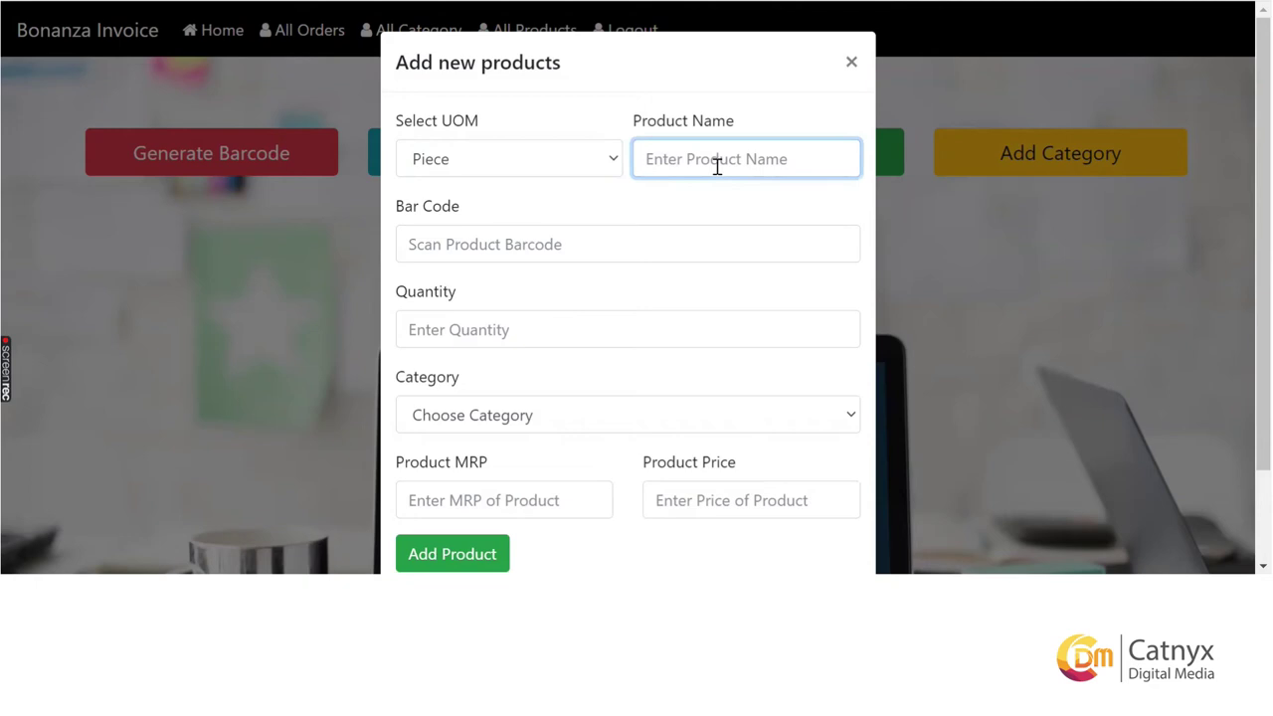
text(Sunday Cake)
click(634, 251)
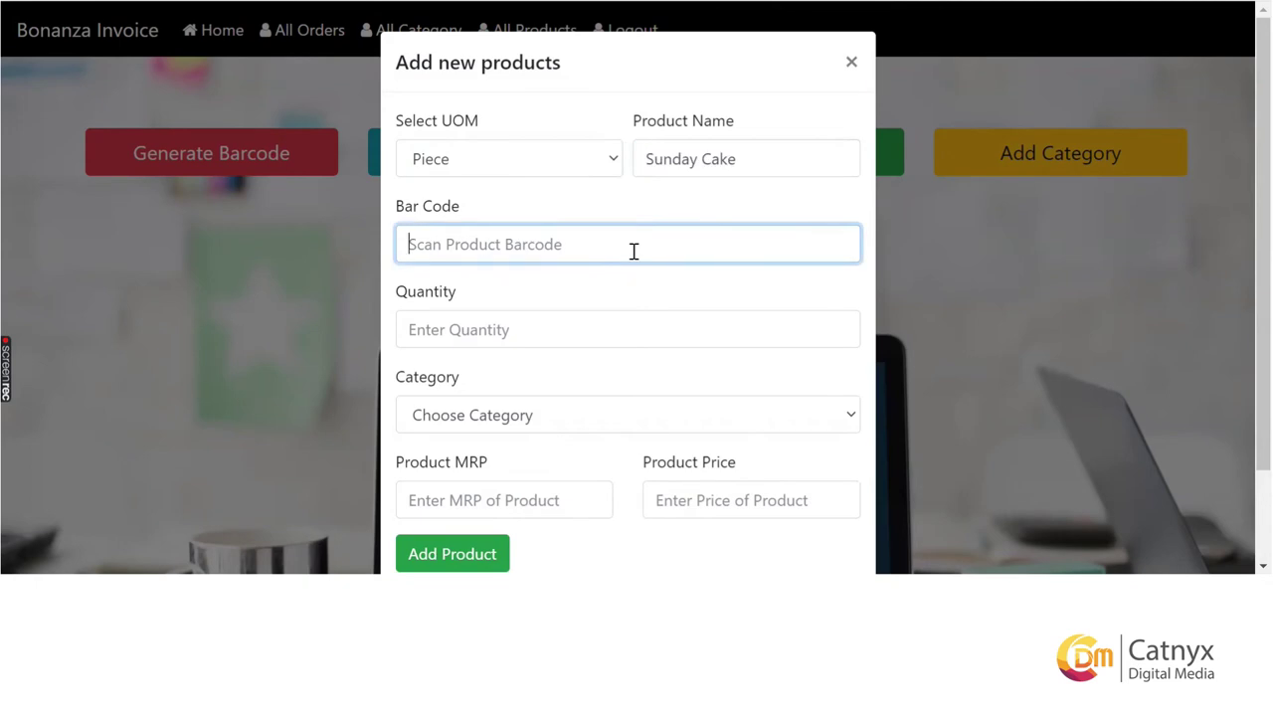
text(C001)
scroll(1054, 264, down, 2)
click(624, 231)
text(10)
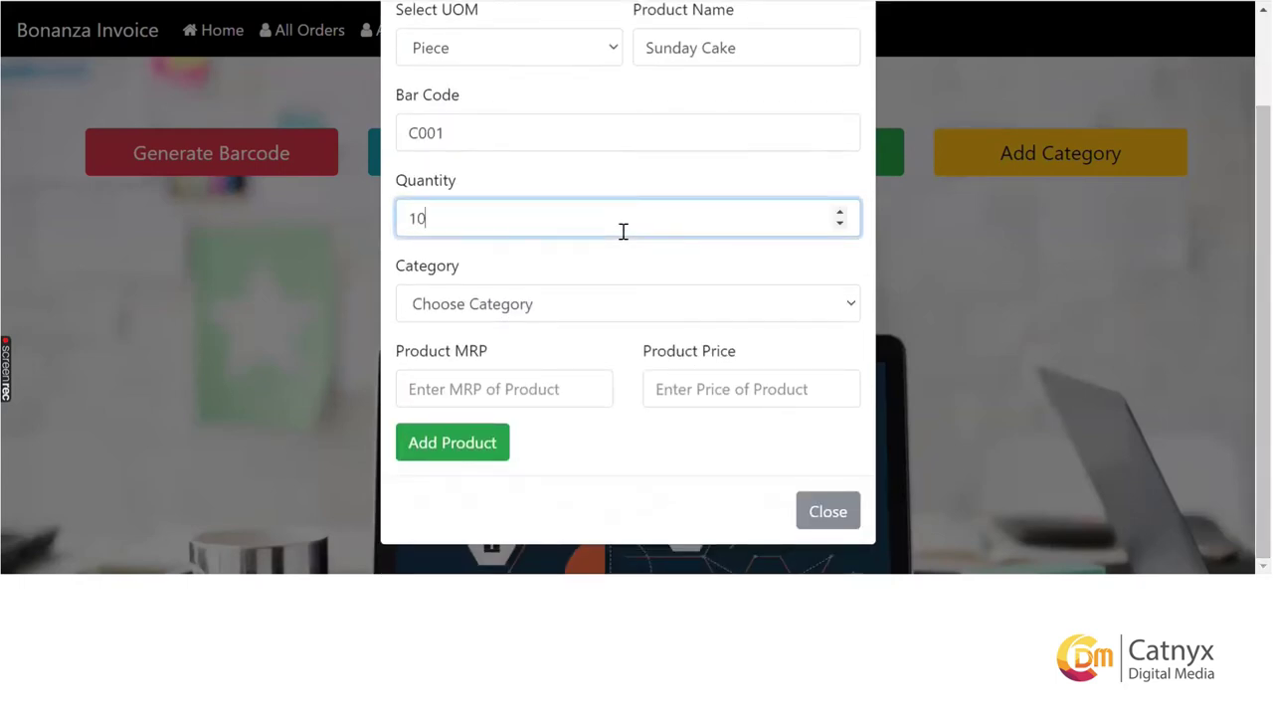
Set category cake, MRP 100 and price 80, then save the product and close the form
click(529, 310)
click(498, 360)
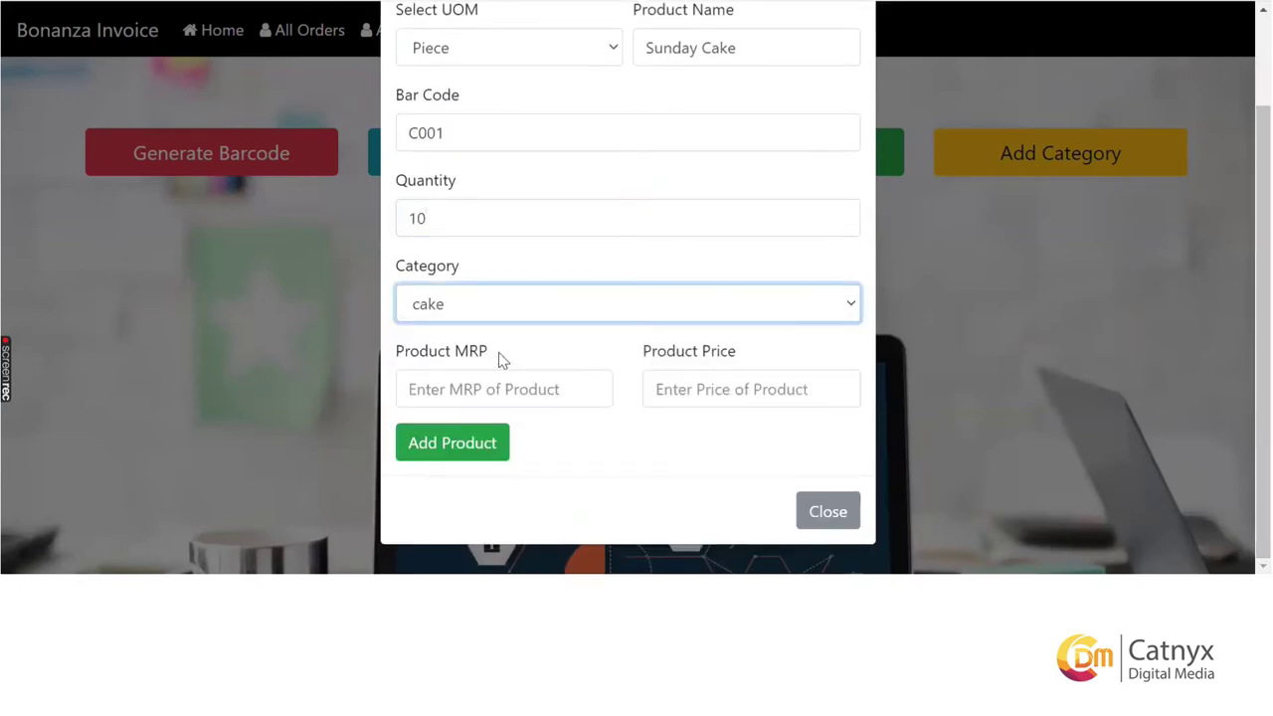
click(543, 389)
text(100)
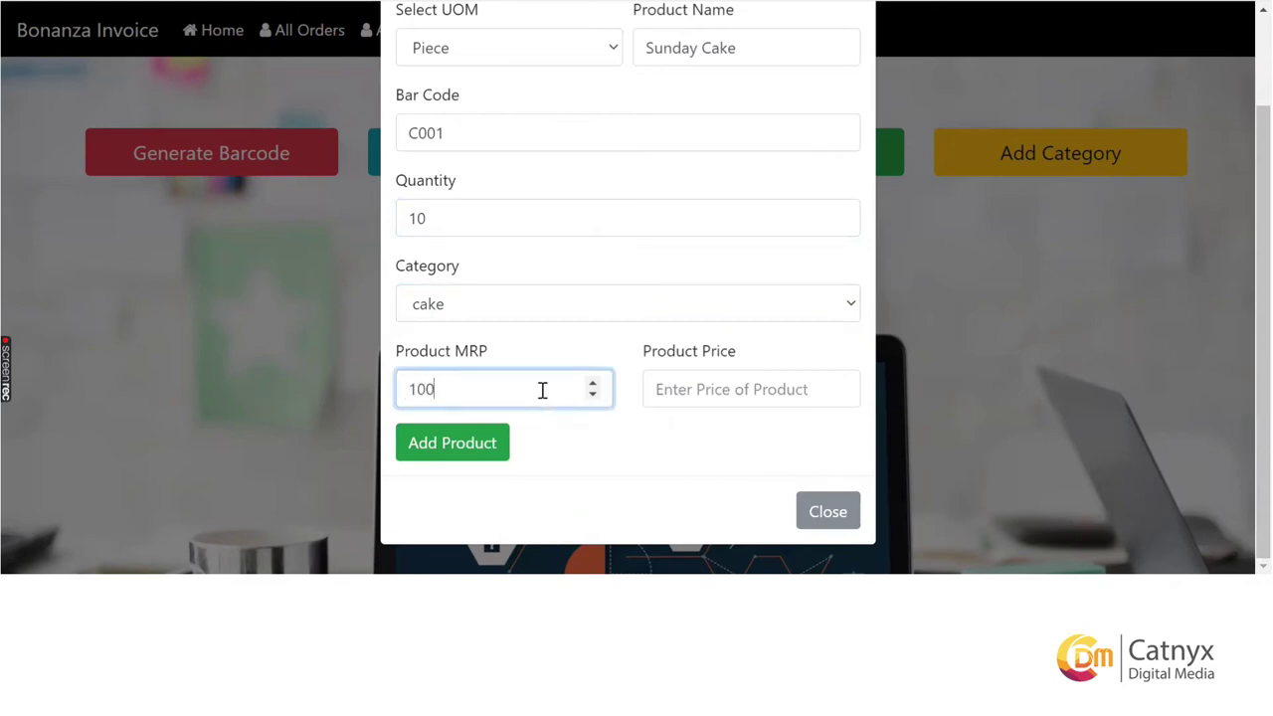
key(Tab)
text(80)
click(452, 457)
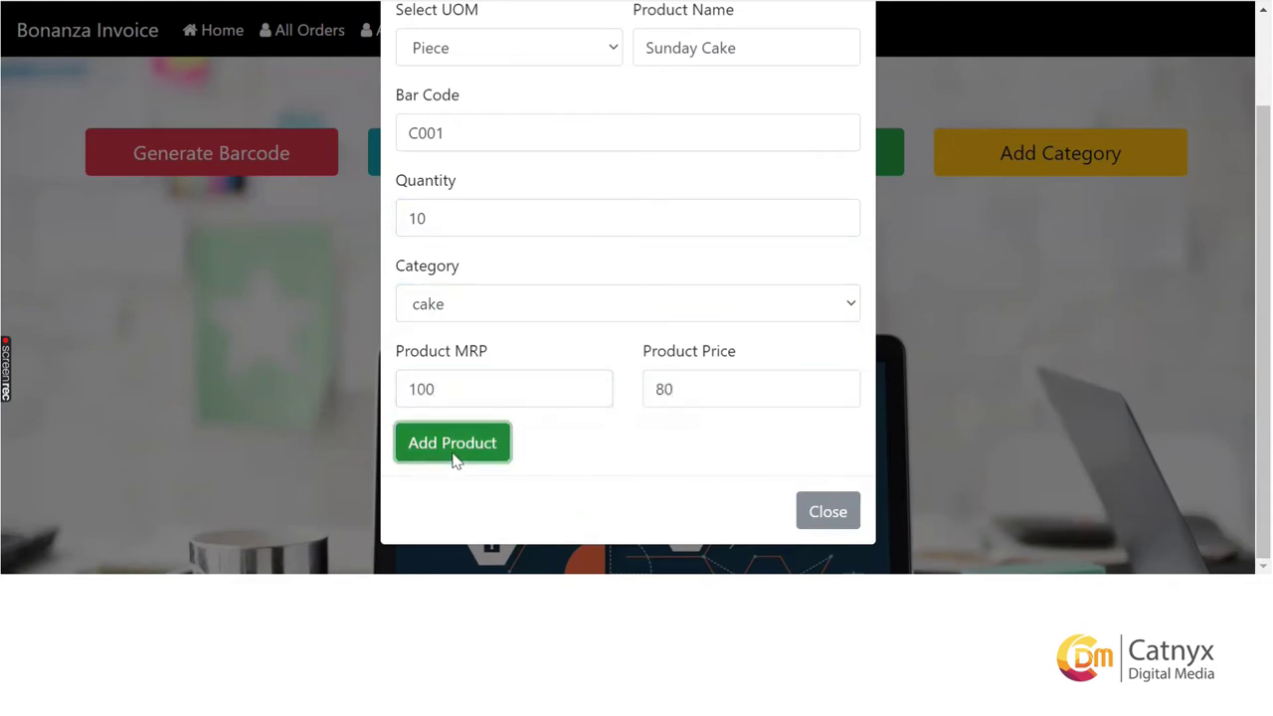
click(812, 65)
click(831, 511)
Start a new order for customer Xyz with their mobile number
click(501, 152)
scroll(1243, 149, down, 1)
click(644, 112)
text(Xyz)
scroll(1242, 210, down, 1)
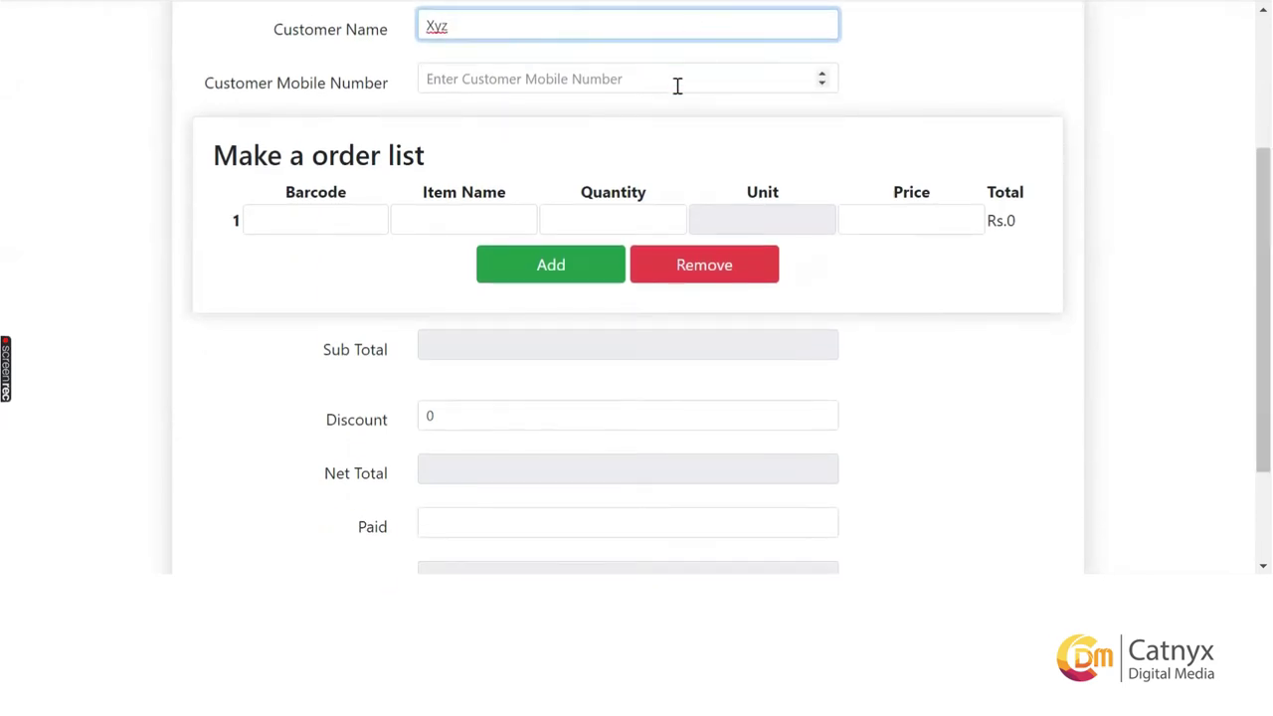
click(677, 82)
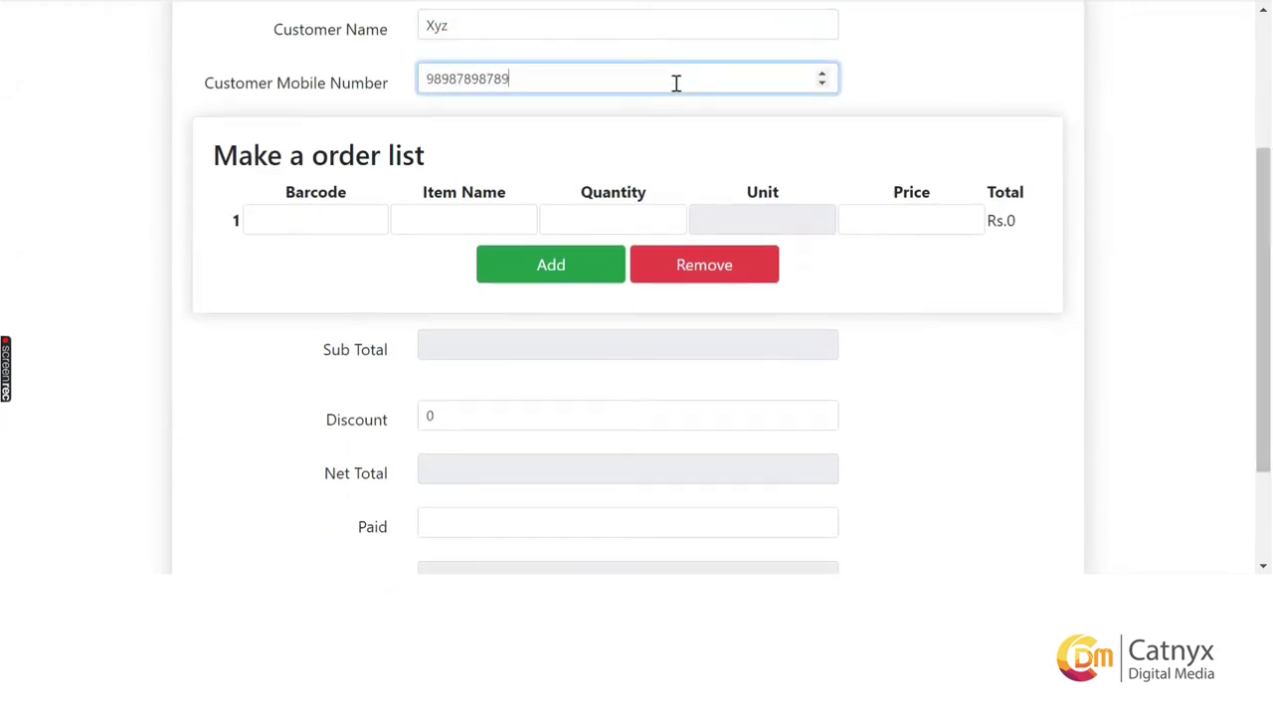
Add two Sunday Cake lines by barcode C001 and remove the empty third row
click(325, 222)
text(C00)
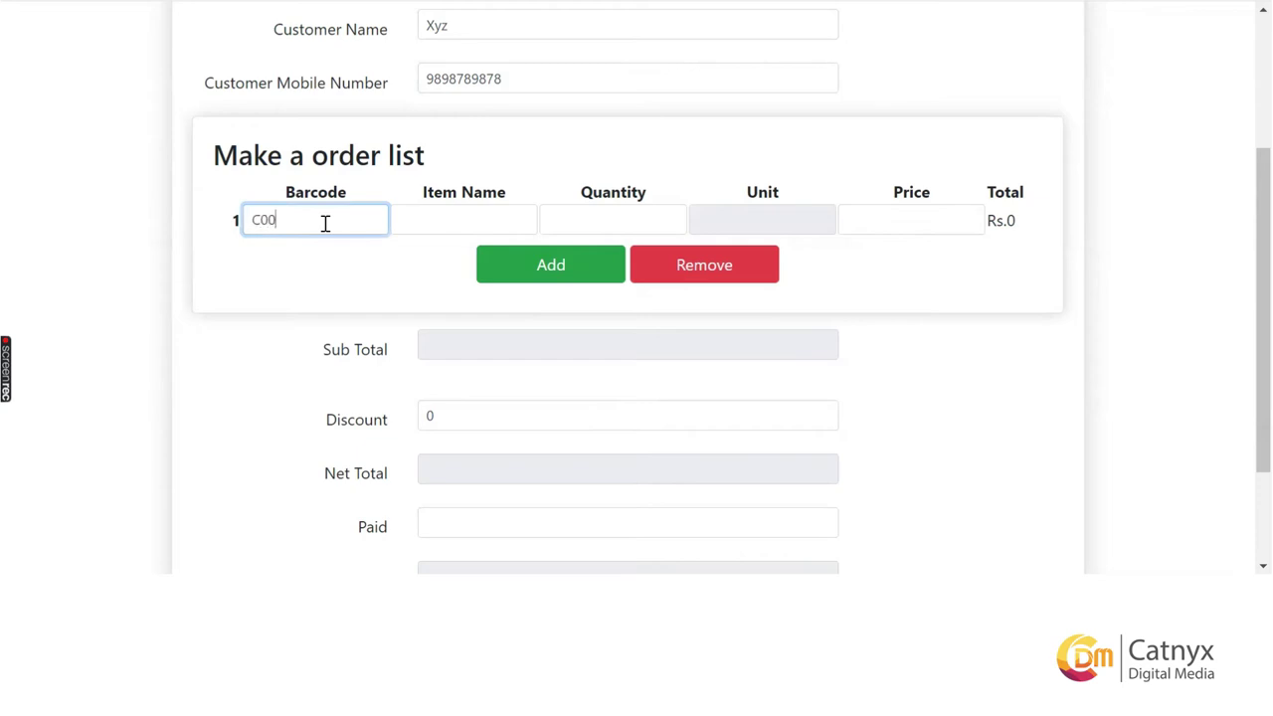
text(1)
key(Return)
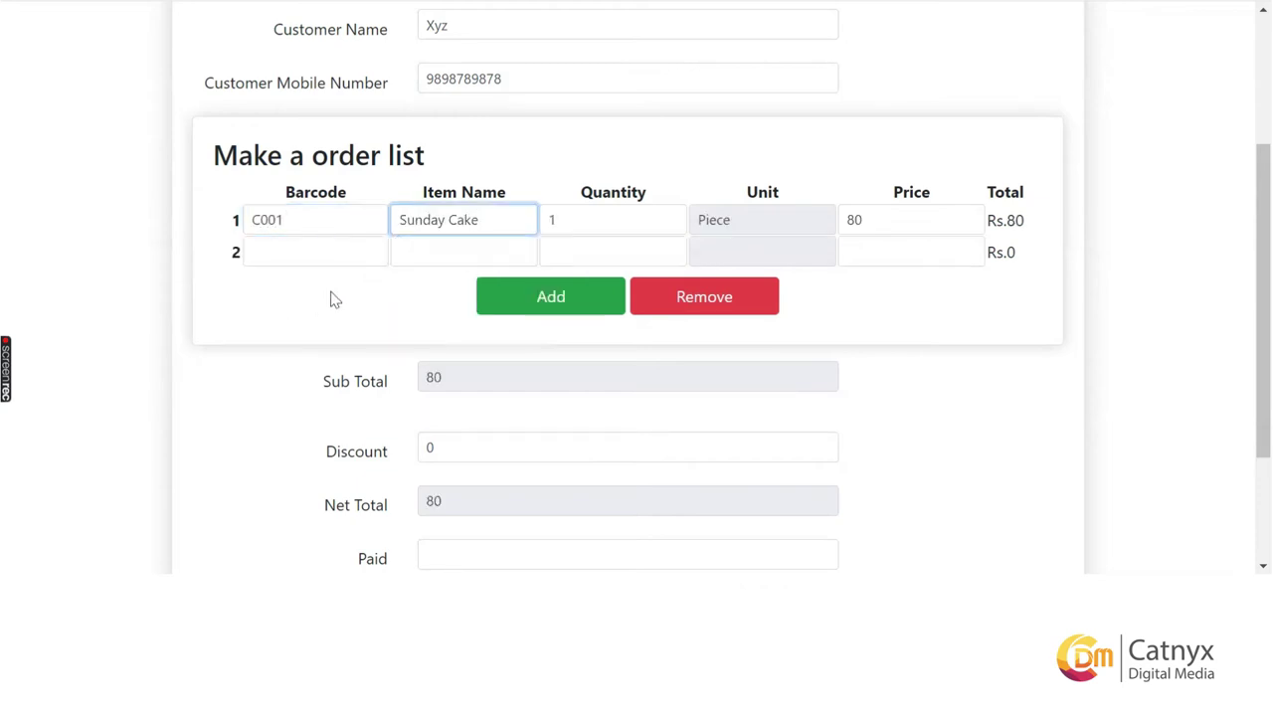
click(344, 254)
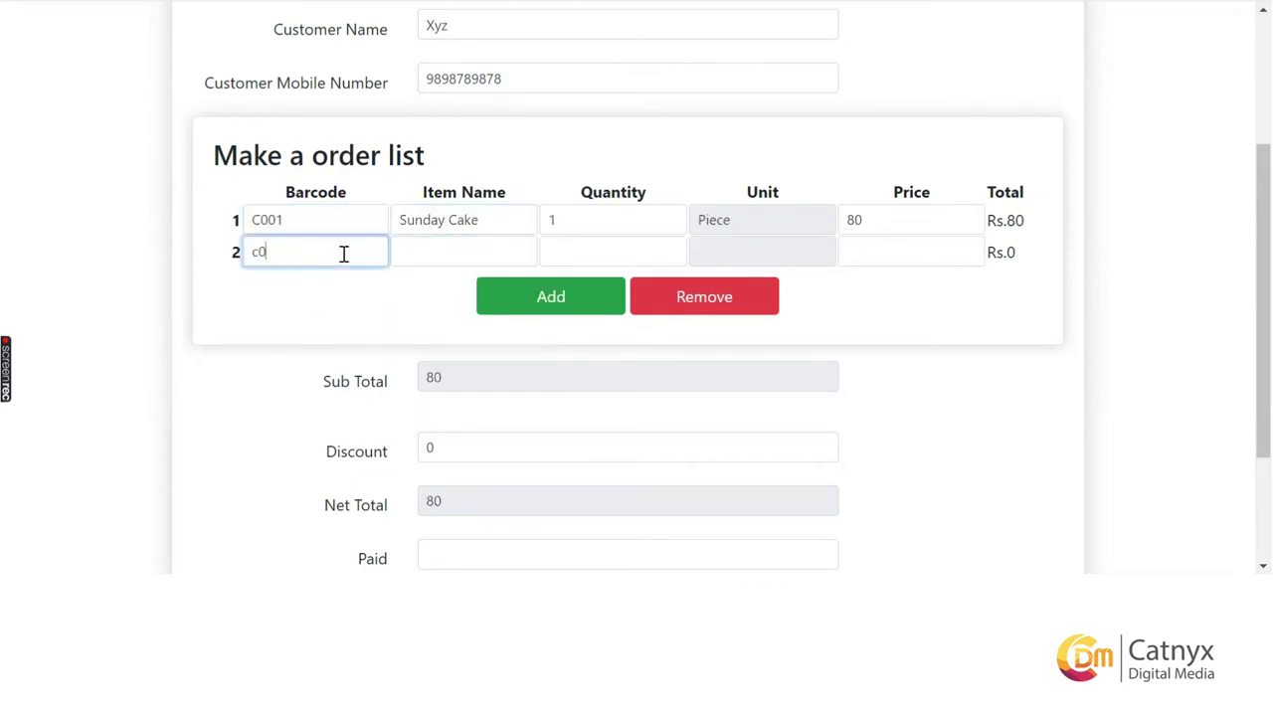
key(Return)
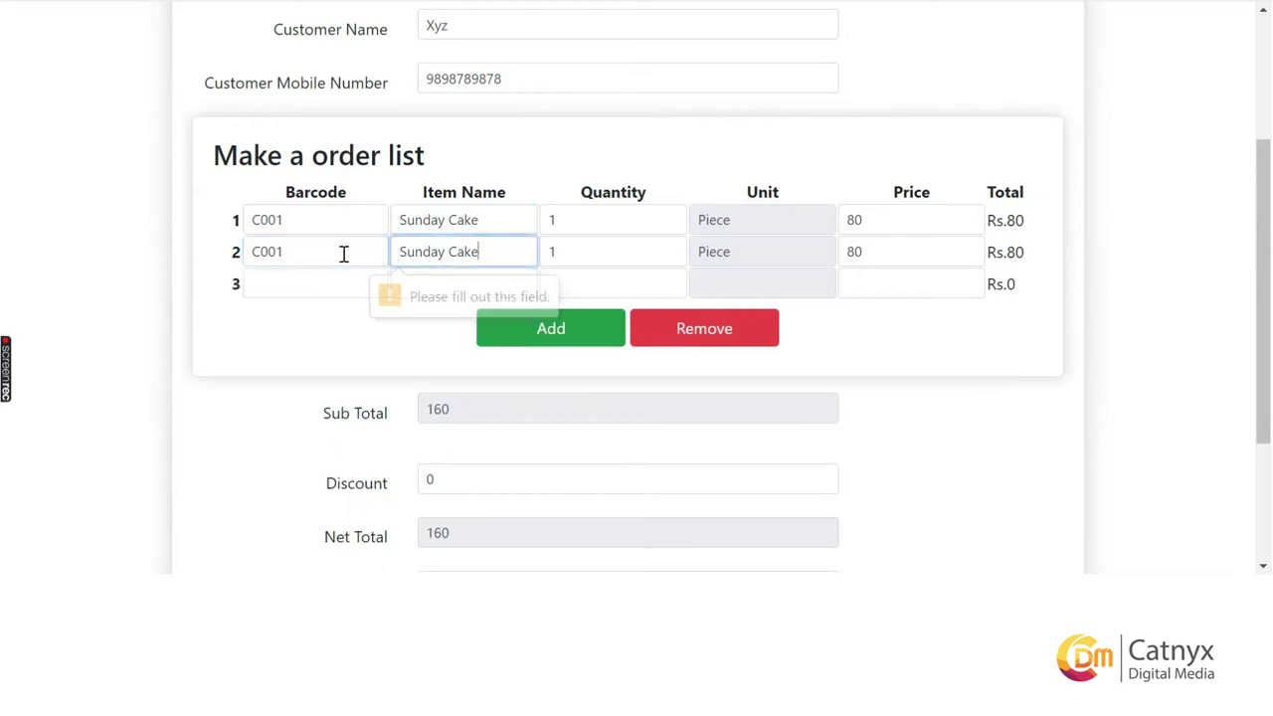
click(682, 329)
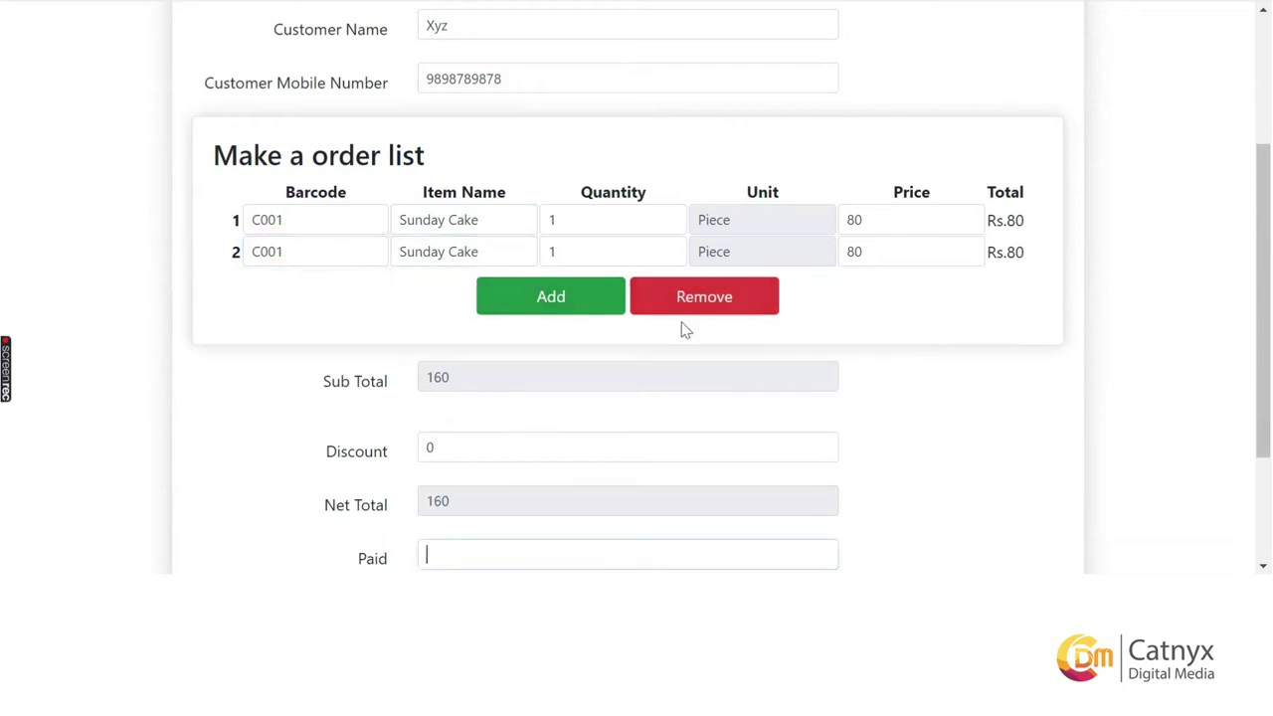
scroll(1242, 295, down, 2)
click(525, 263)
text(10)
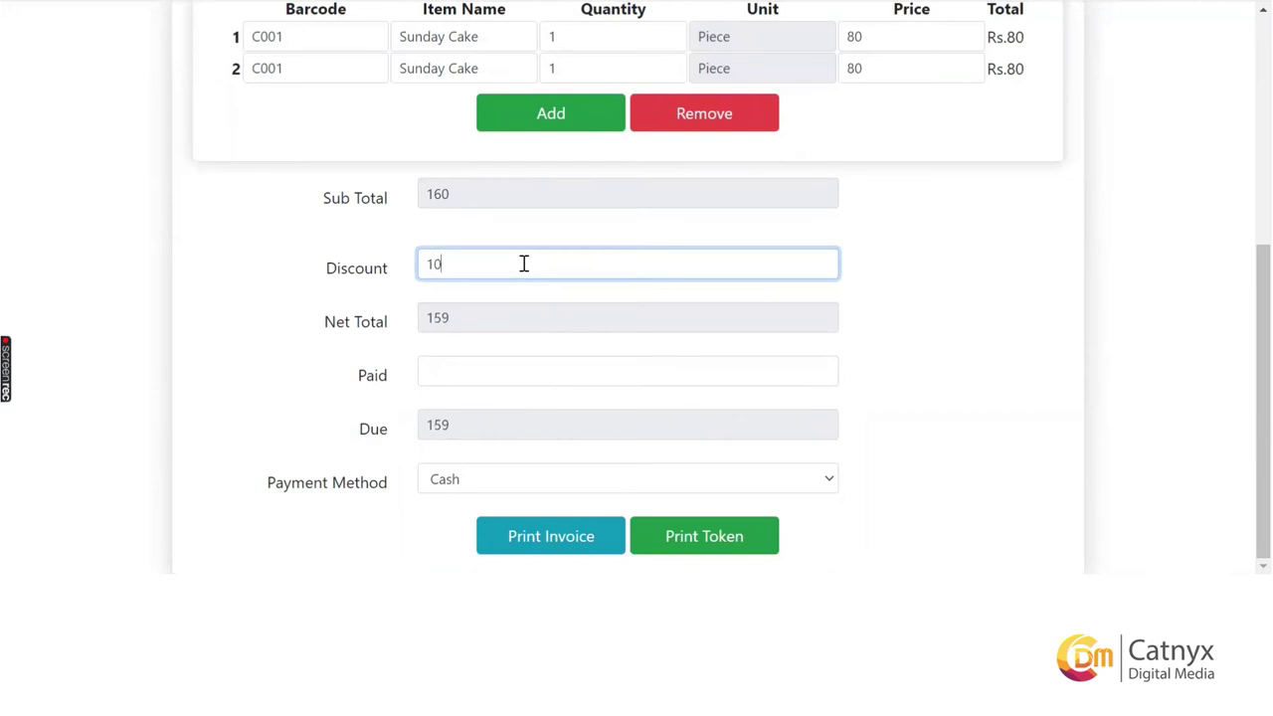
Record 150 paid in cash, then preview and cancel the order token
click(452, 369)
text(150)
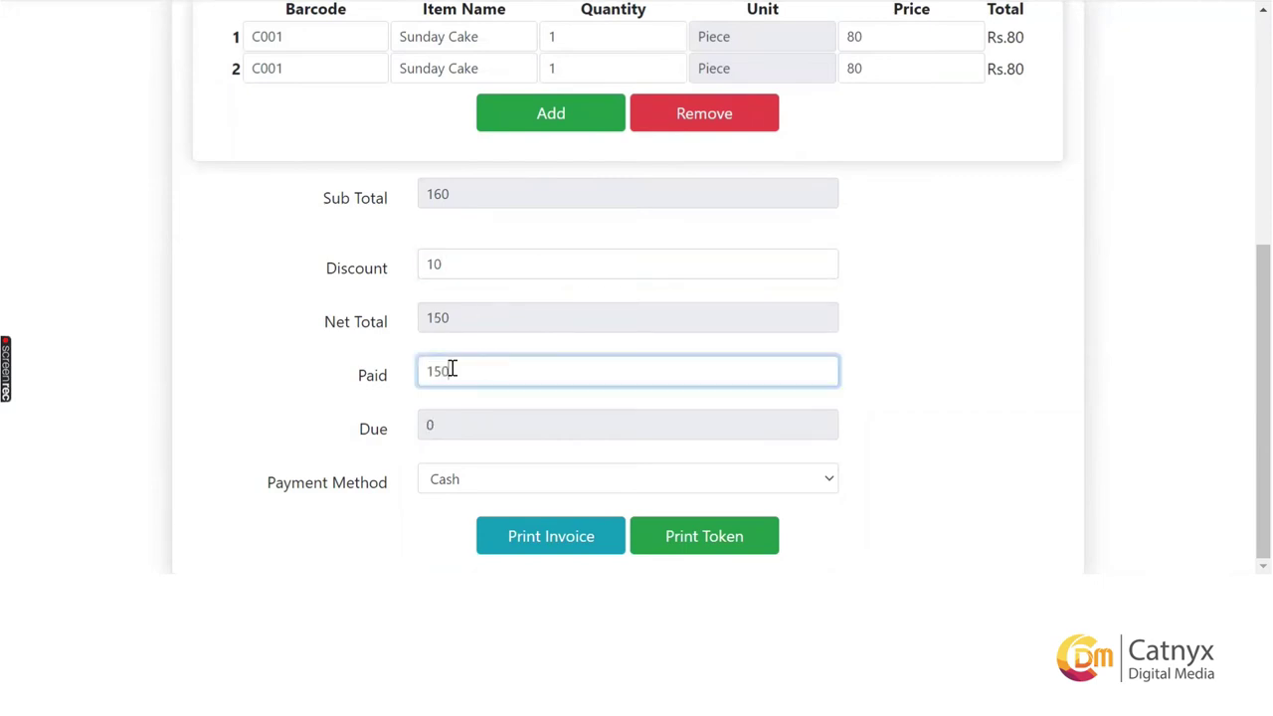
click(702, 477)
click(1098, 466)
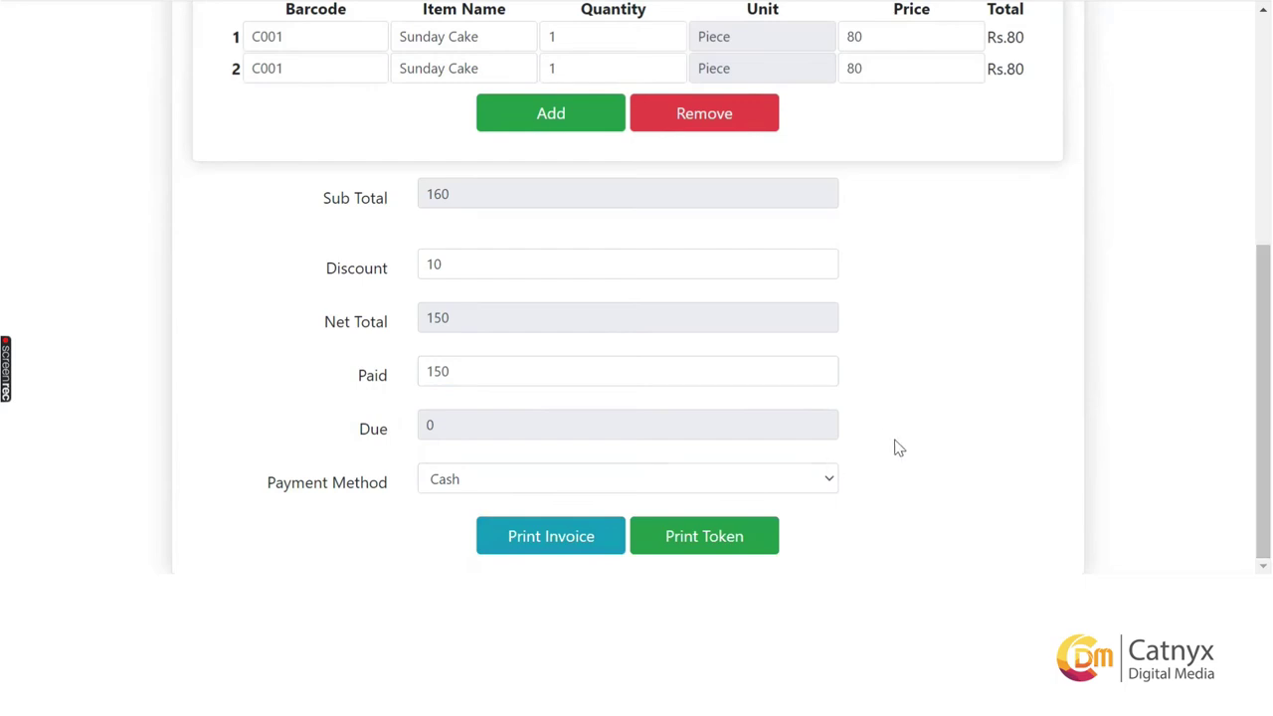
click(699, 535)
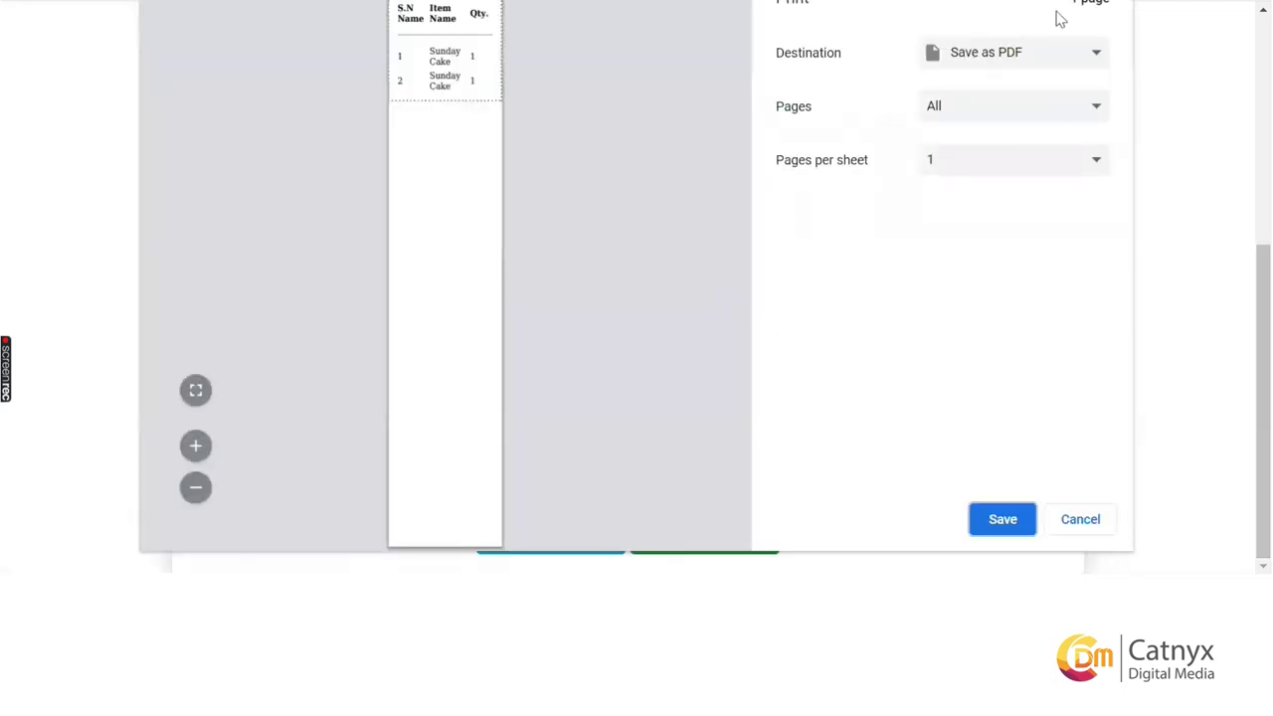
click(1081, 519)
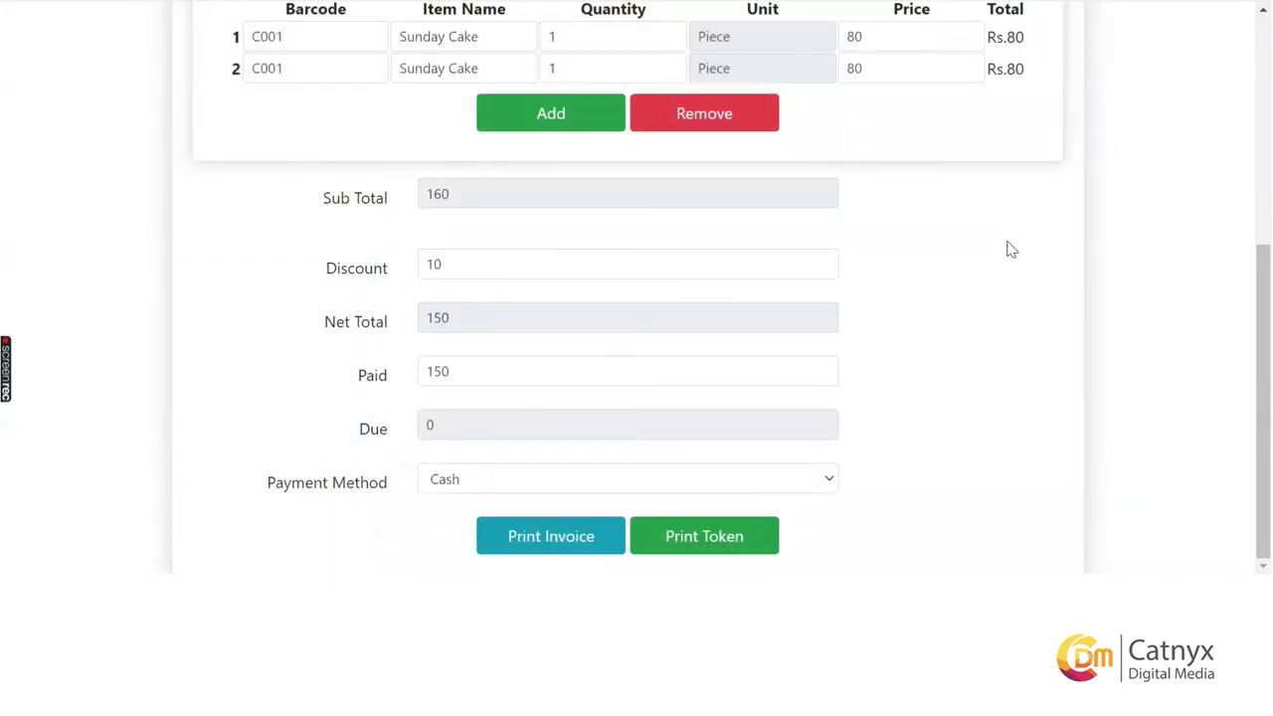
Print the order's invoice, review the receipt PDF, and go back to the order form
click(542, 524)
click(726, 62)
scroll(1241, 269, down, 2)
scroll(1240, 319, down, 2)
scroll(1239, 262, up, 2)
scroll(1241, 199, up, 2)
scroll(1241, 140, up, 1)
scroll(1241, 229, down, 3)
scroll(1241, 338, down, 1)
scroll(1241, 199, up, 4)
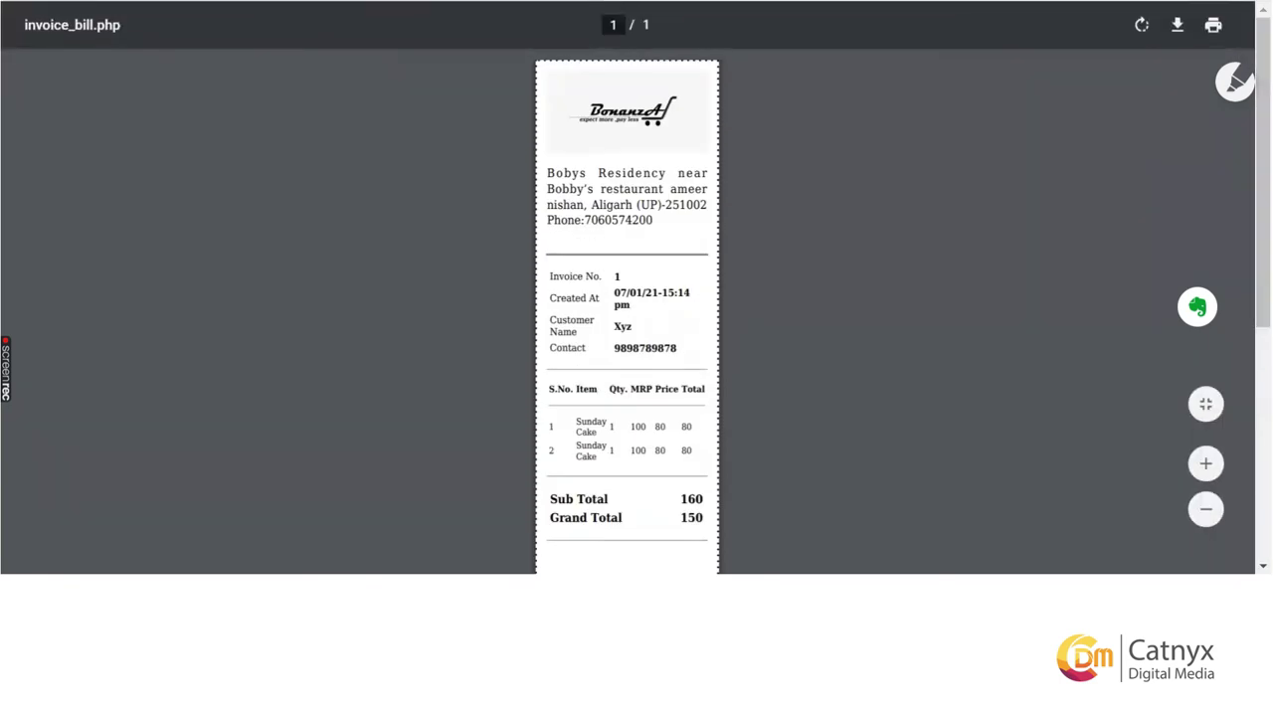
scroll(1242, 229, down, 1)
scroll(1242, 288, down, 1)
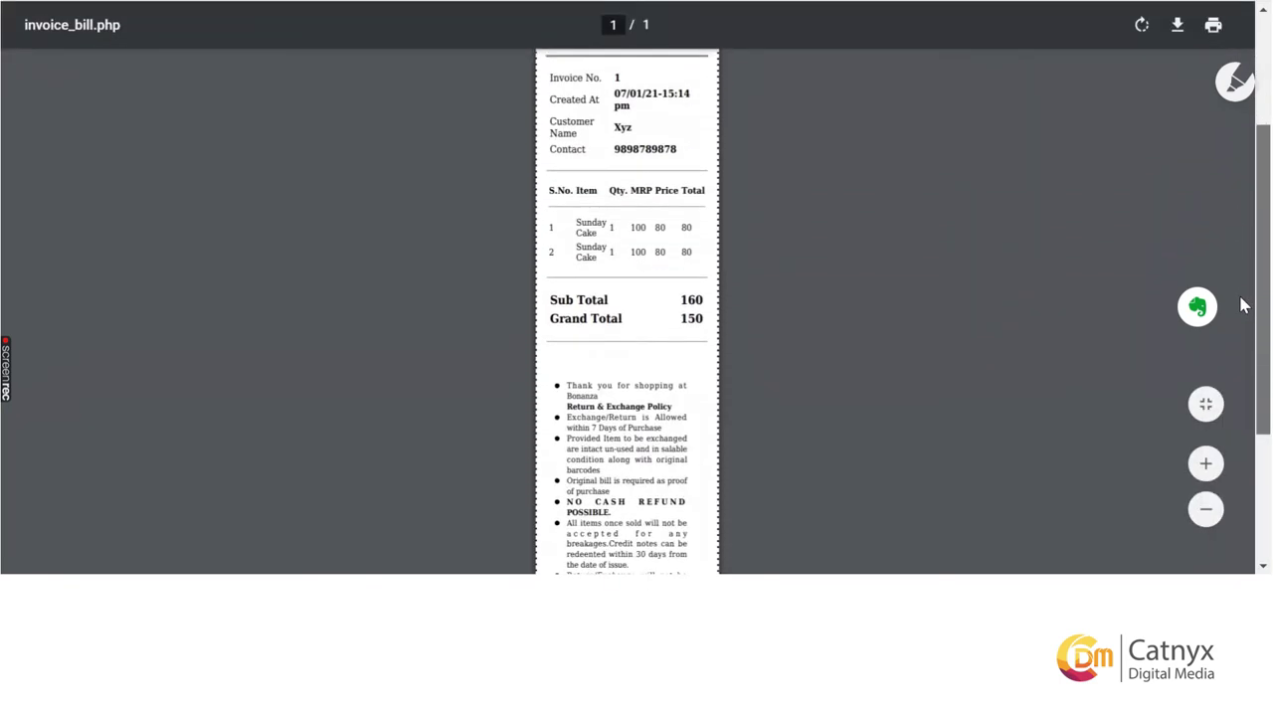
scroll(1241, 368, down, 2)
scroll(1241, 329, up, 3)
scroll(1243, 159, up, 1)
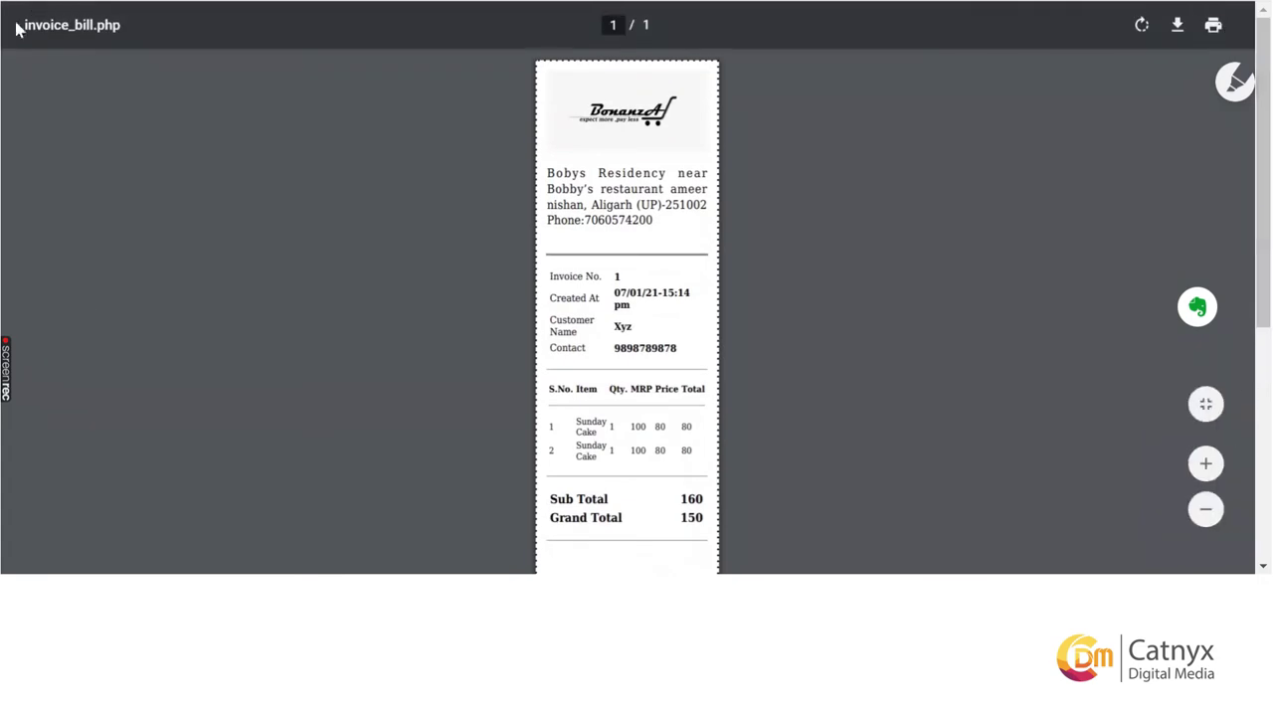
key(alt+Left)
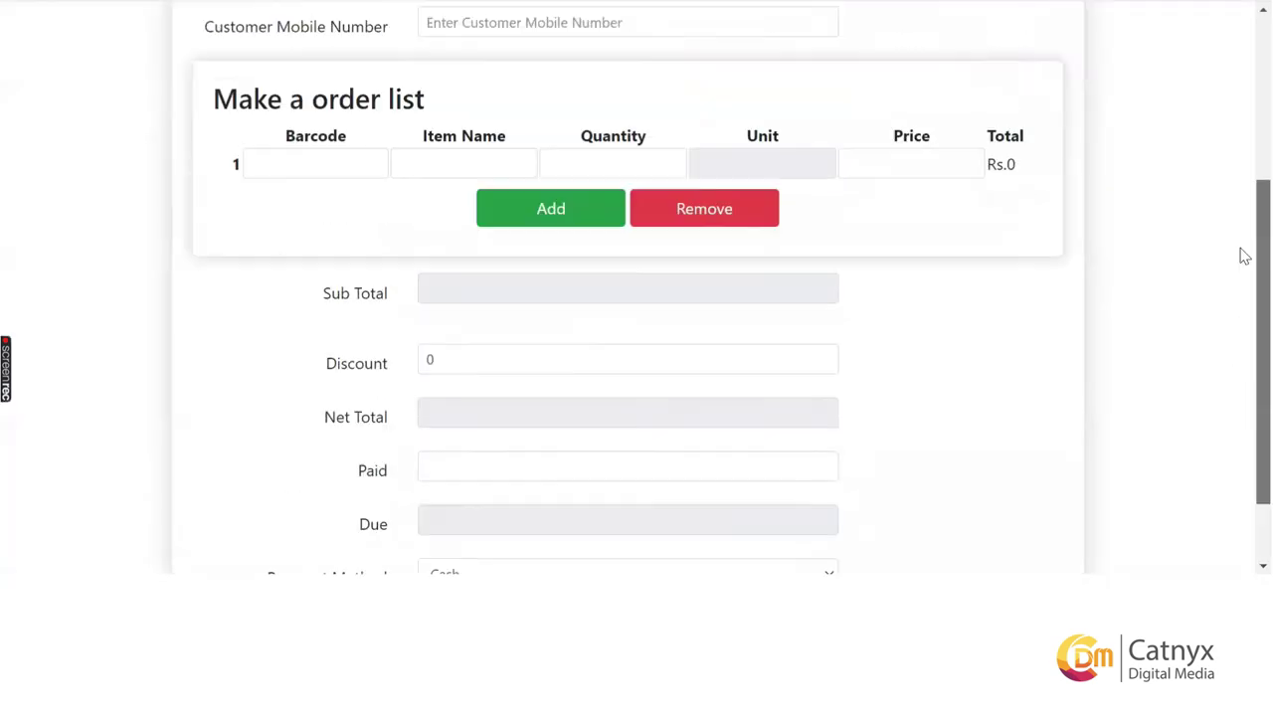
scroll(1239, 212, up, 3)
Reprint the existing order's invoice from All Orders and go back
scroll(1239, 212, up, 1)
click(289, 33)
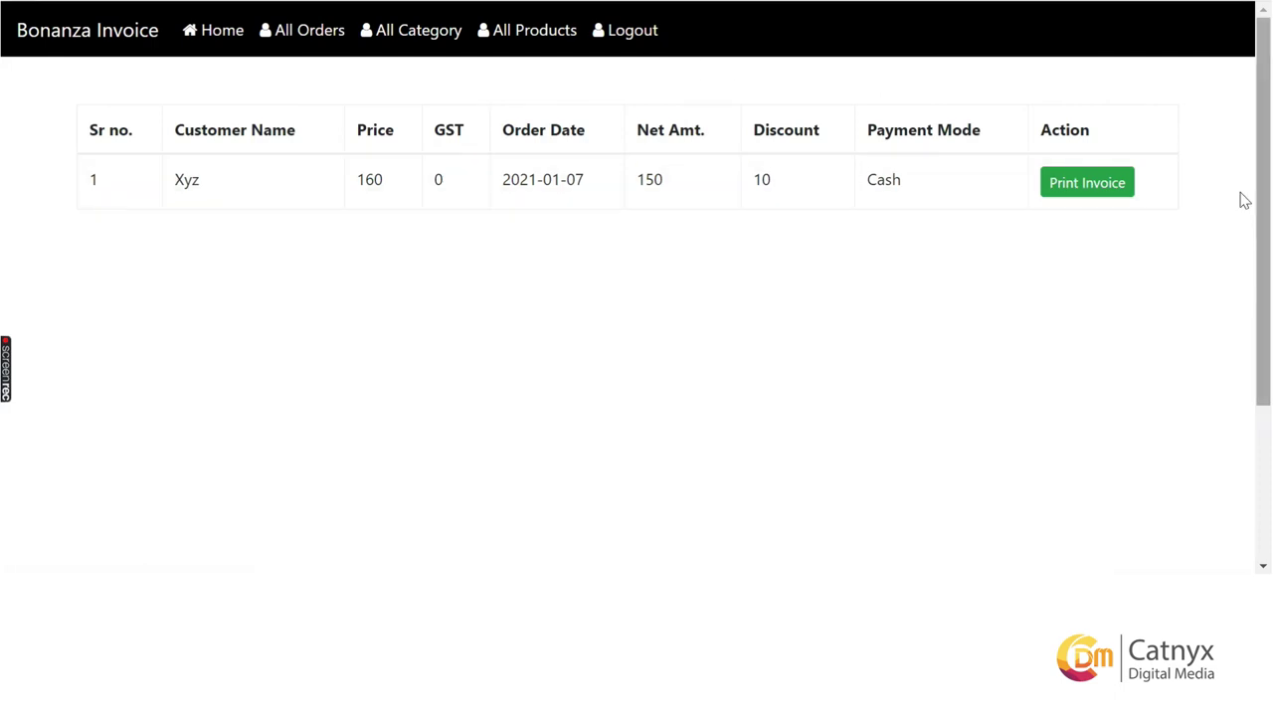
click(1084, 189)
click(735, 63)
scroll(1241, 261, down, 4)
scroll(1241, 260, up, 5)
key(alt+Left)
Review the list of all categories
click(374, 32)
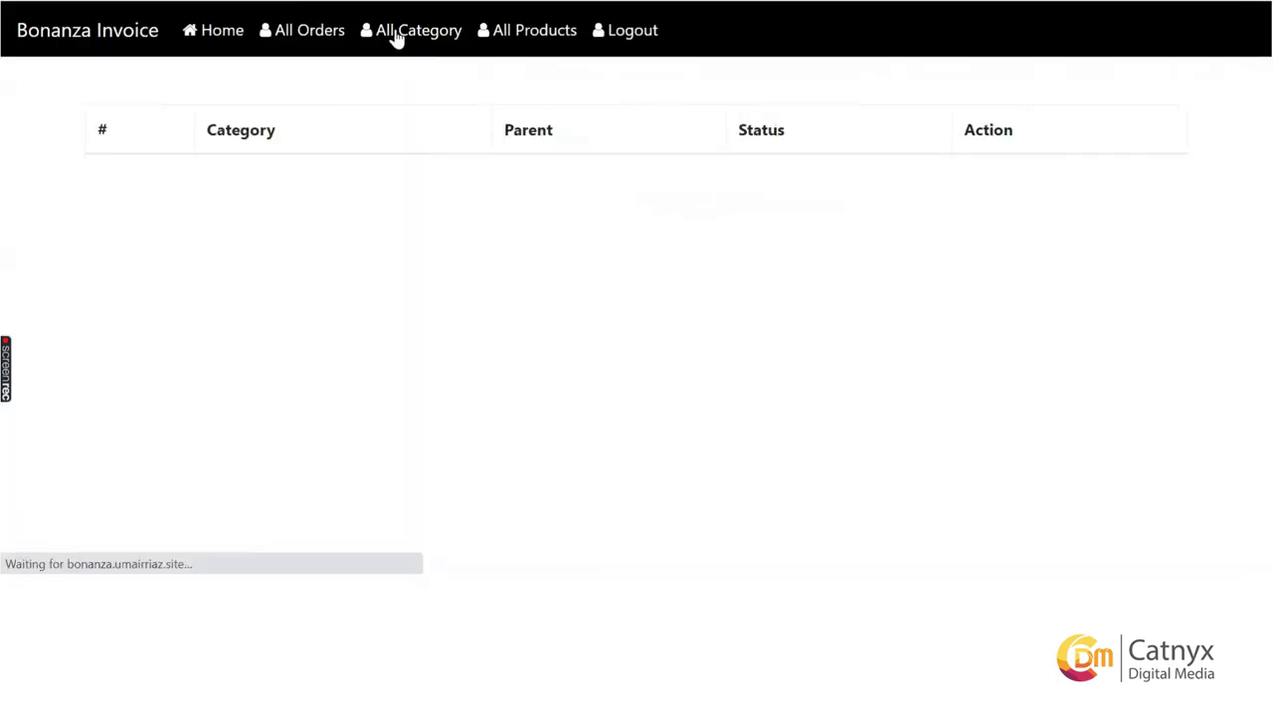
scroll(1242, 448, down, 1)
scroll(1242, 165, up, 1)
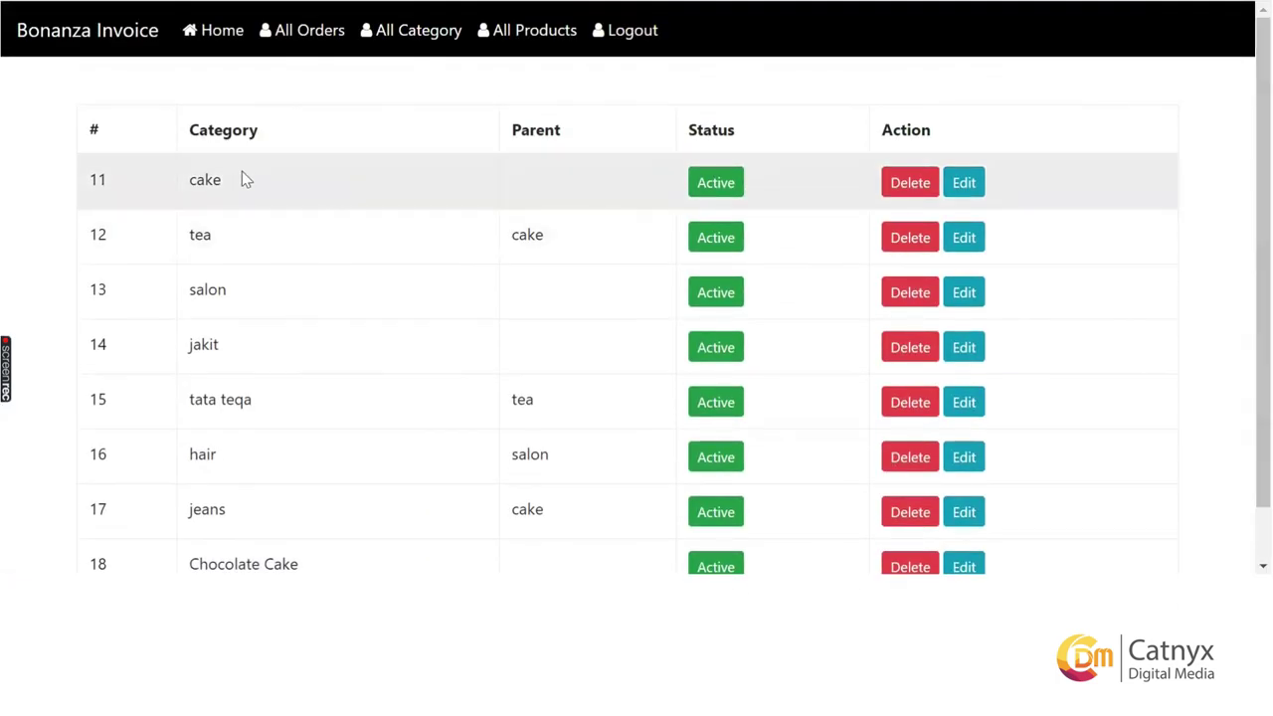
drag(242, 177, 167, 190)
Inspect Sunday Cake in the product editor, noting stock of 9, and close without changes
click(546, 29)
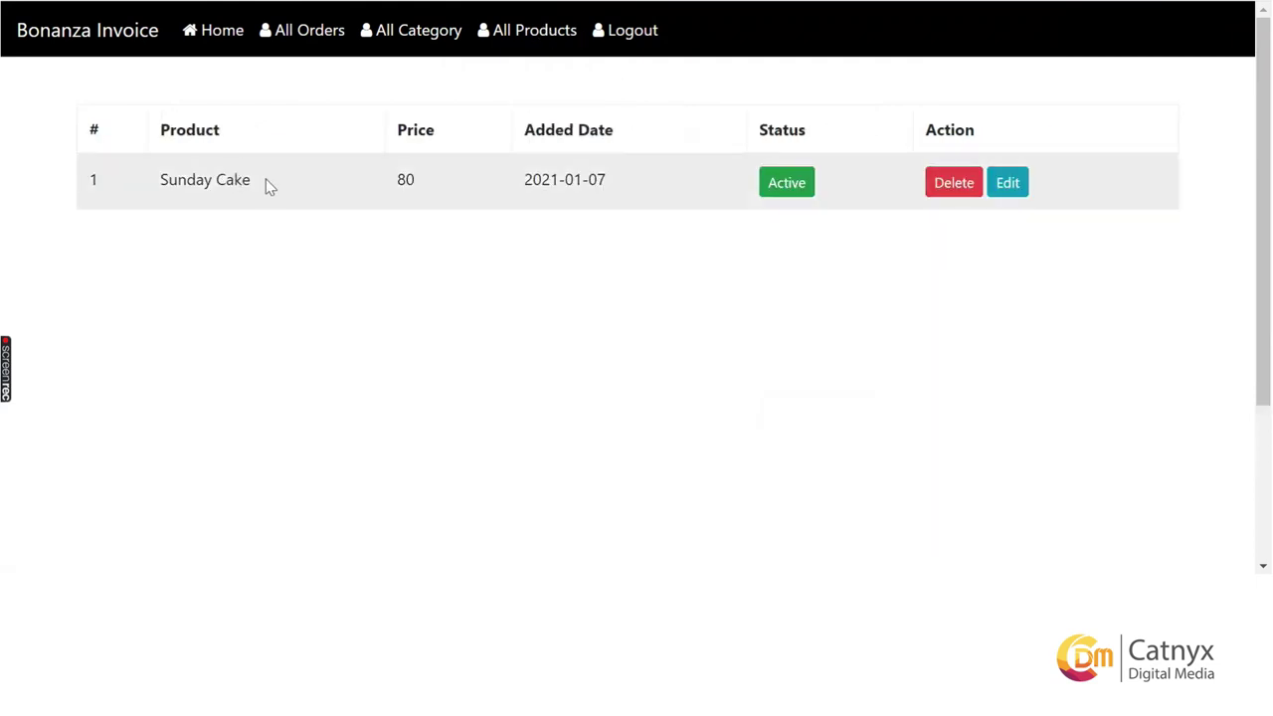
drag(265, 185, 167, 200)
click(482, 370)
click(1008, 189)
scroll(1242, 210, down, 2)
scroll(1246, 337, up, 2)
click(755, 261)
double_click(429, 519)
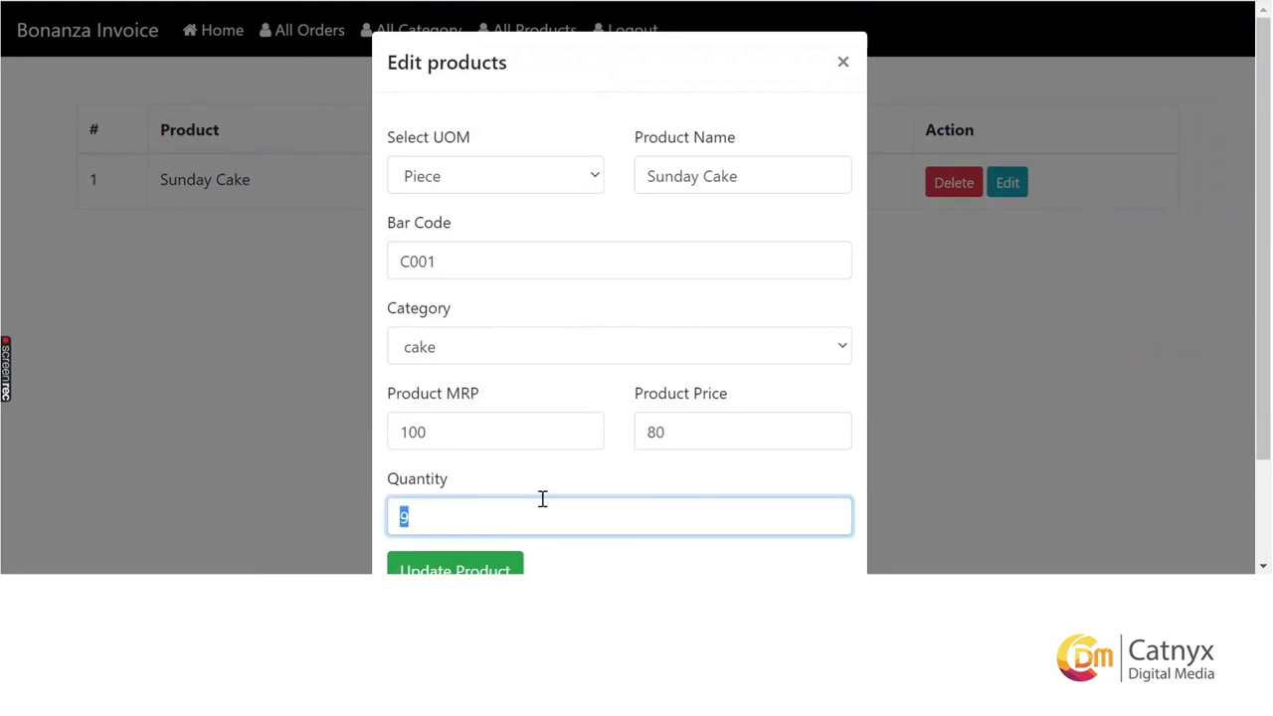
click(843, 64)
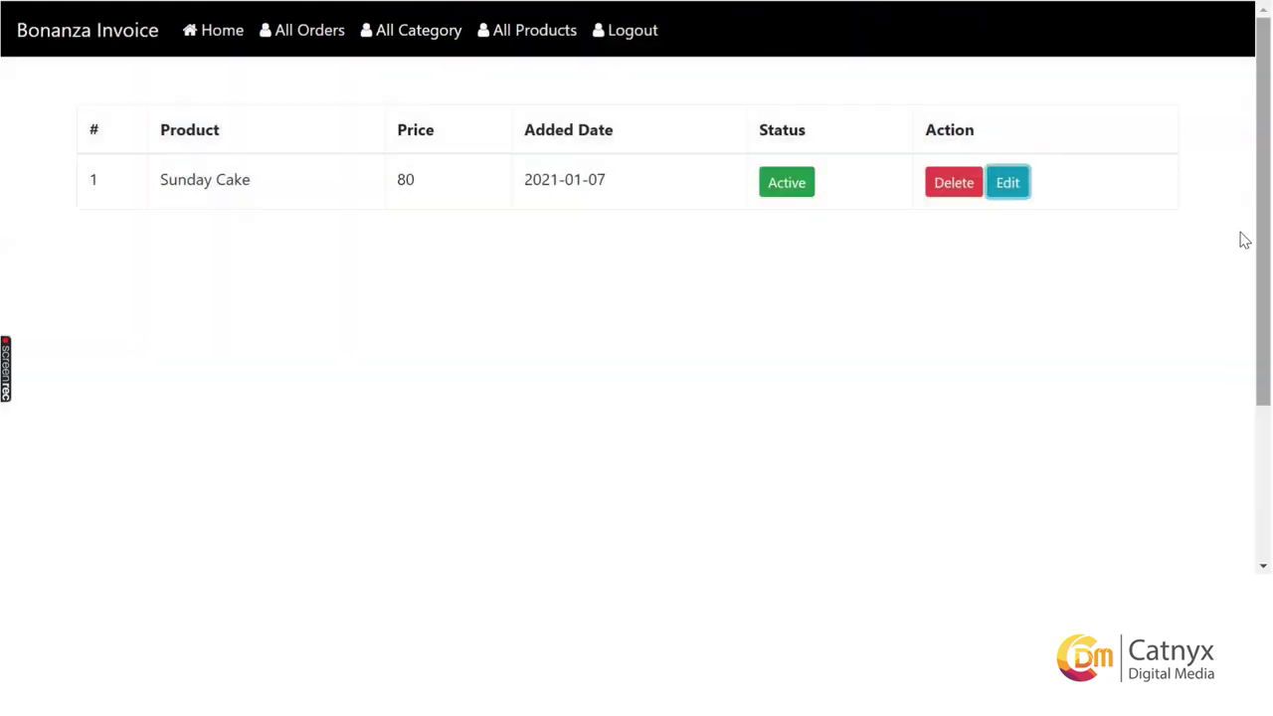
Start a new order from home for customer Abc with their mobile number
click(205, 40)
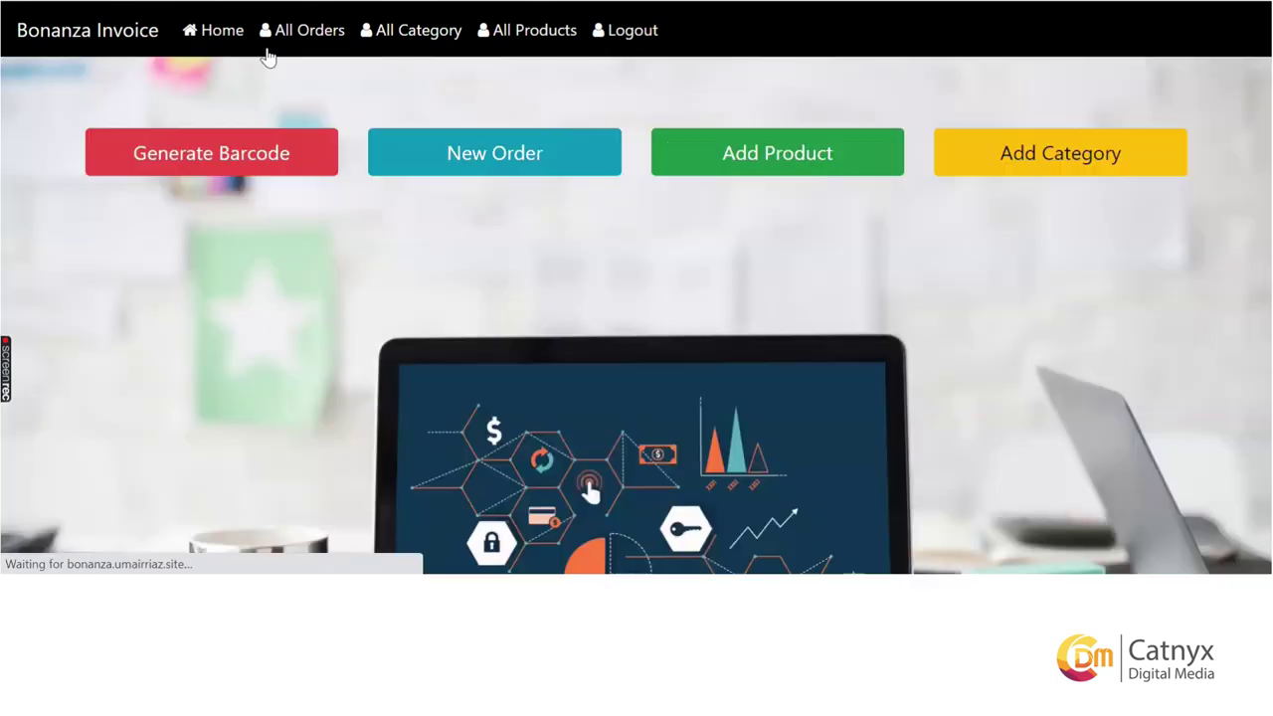
click(520, 168)
scroll(1244, 232, down, 1)
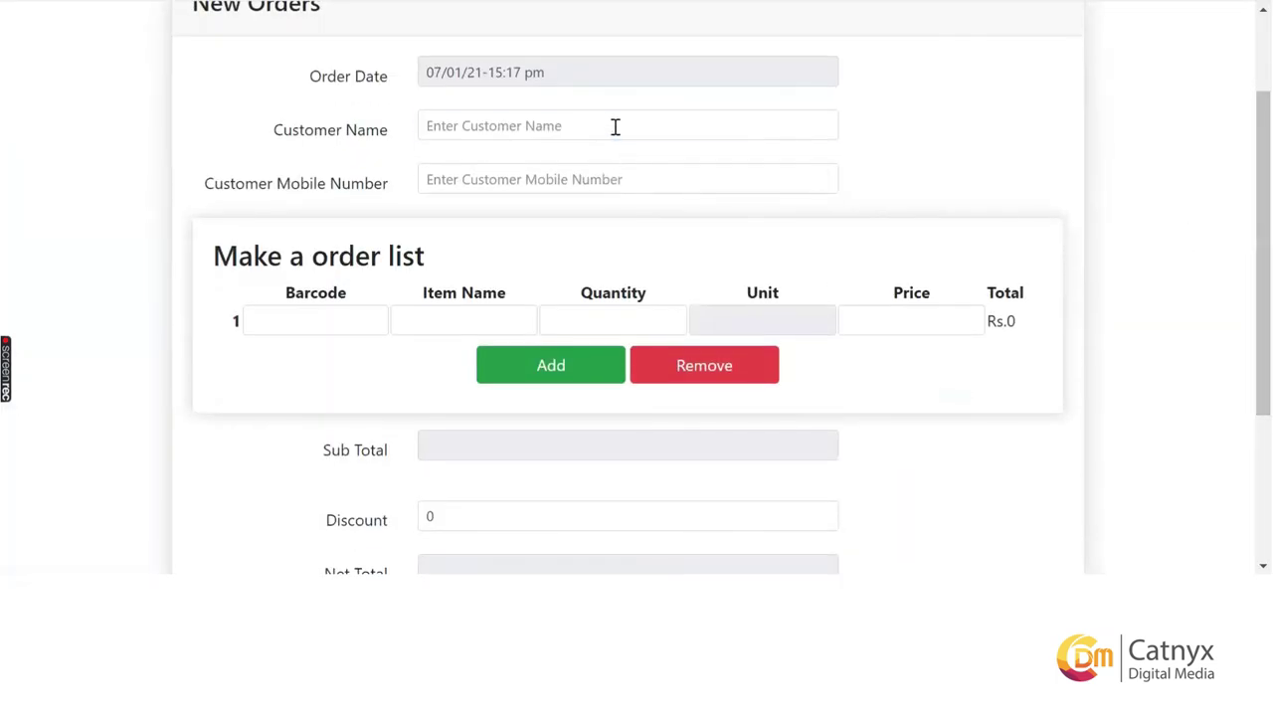
click(614, 125)
text(Abc)
click(540, 175)
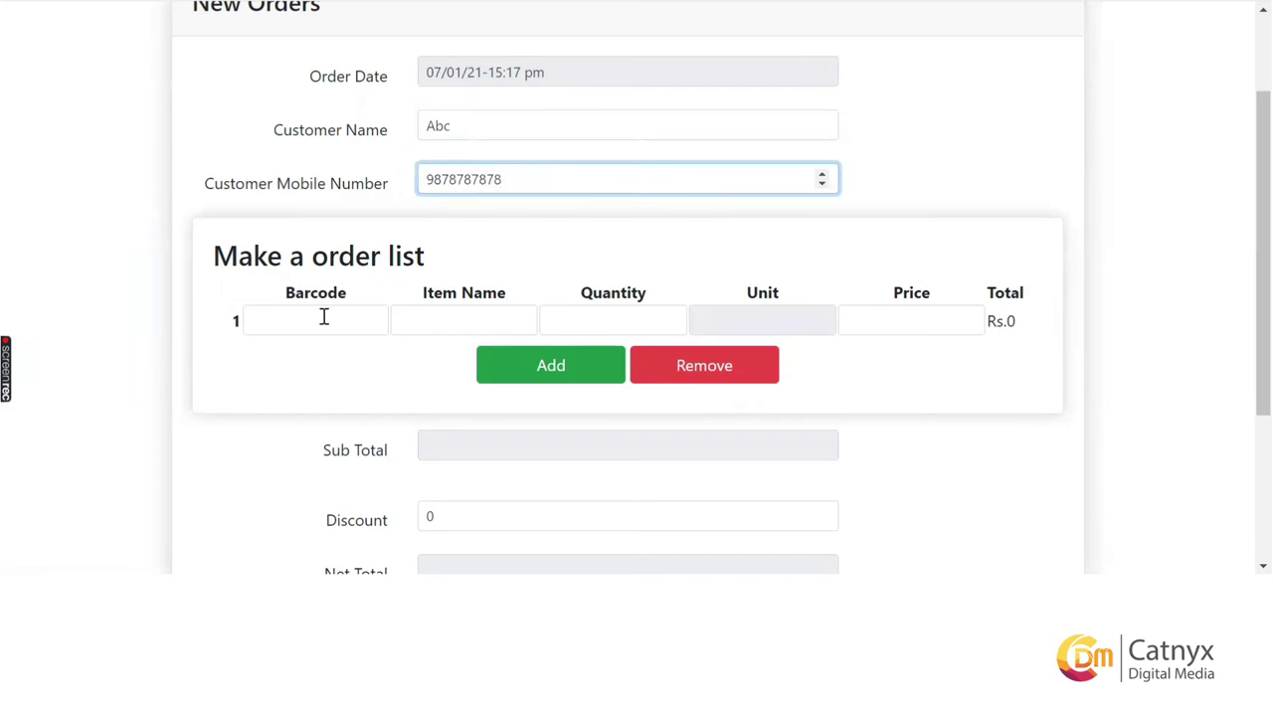
Add Sunday Cake by barcode C001 with quantity 8 after dismissing the out-of-stock alert
click(319, 324)
text(C001)
key(Tab)
click(575, 320)
text(0)
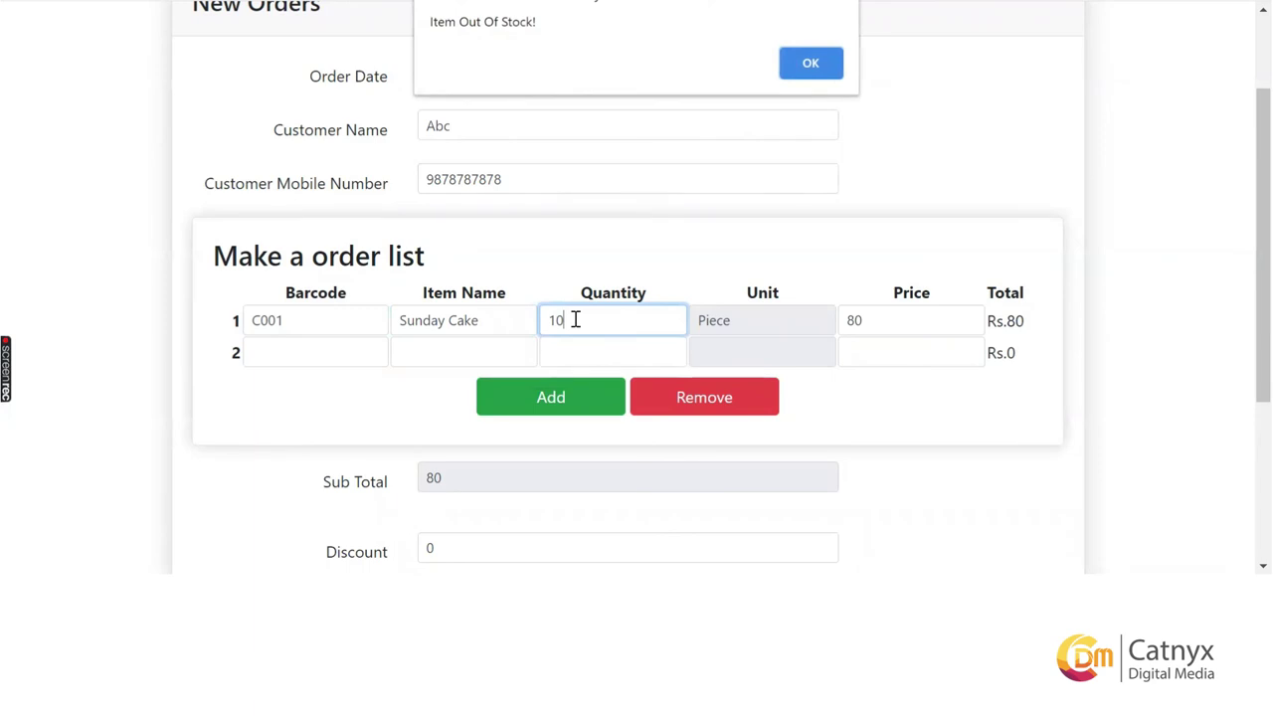
click(810, 65)
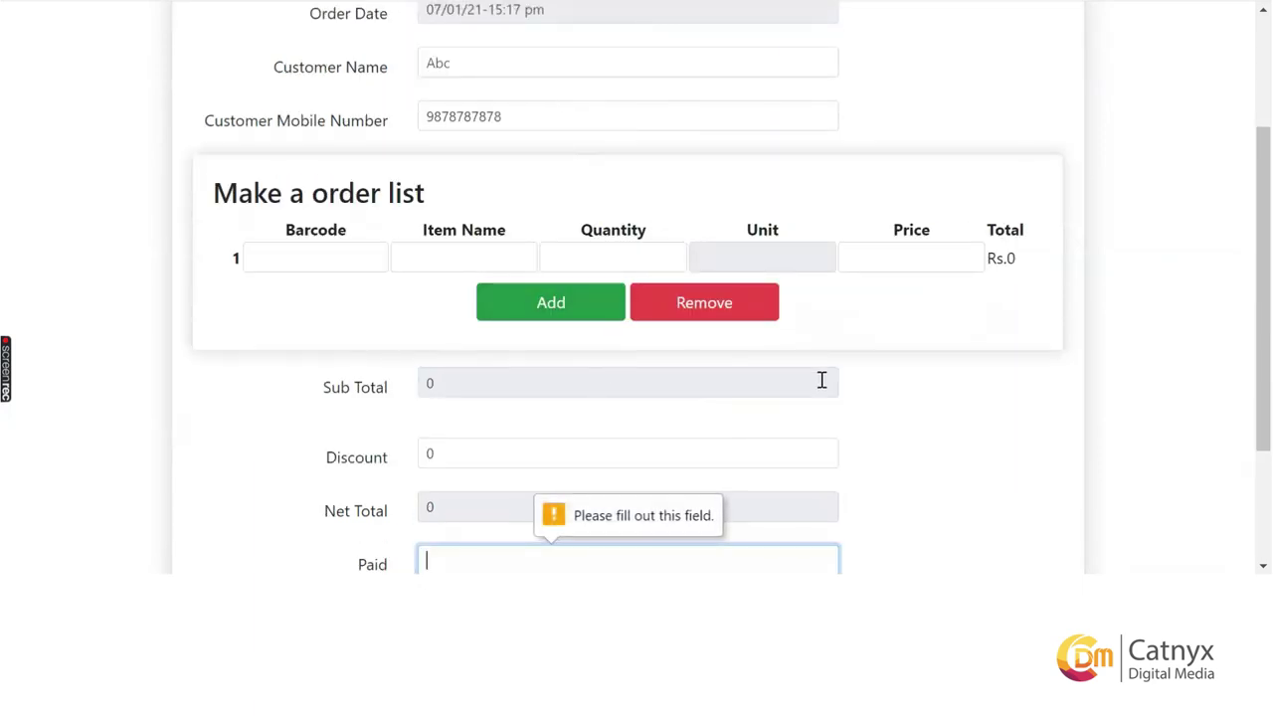
click(351, 262)
text(C)
key(Return)
click(577, 271)
key(BackSpace)
text(8)
key(Return)
Enter 640 as the paid amount and print the invoice
click(677, 335)
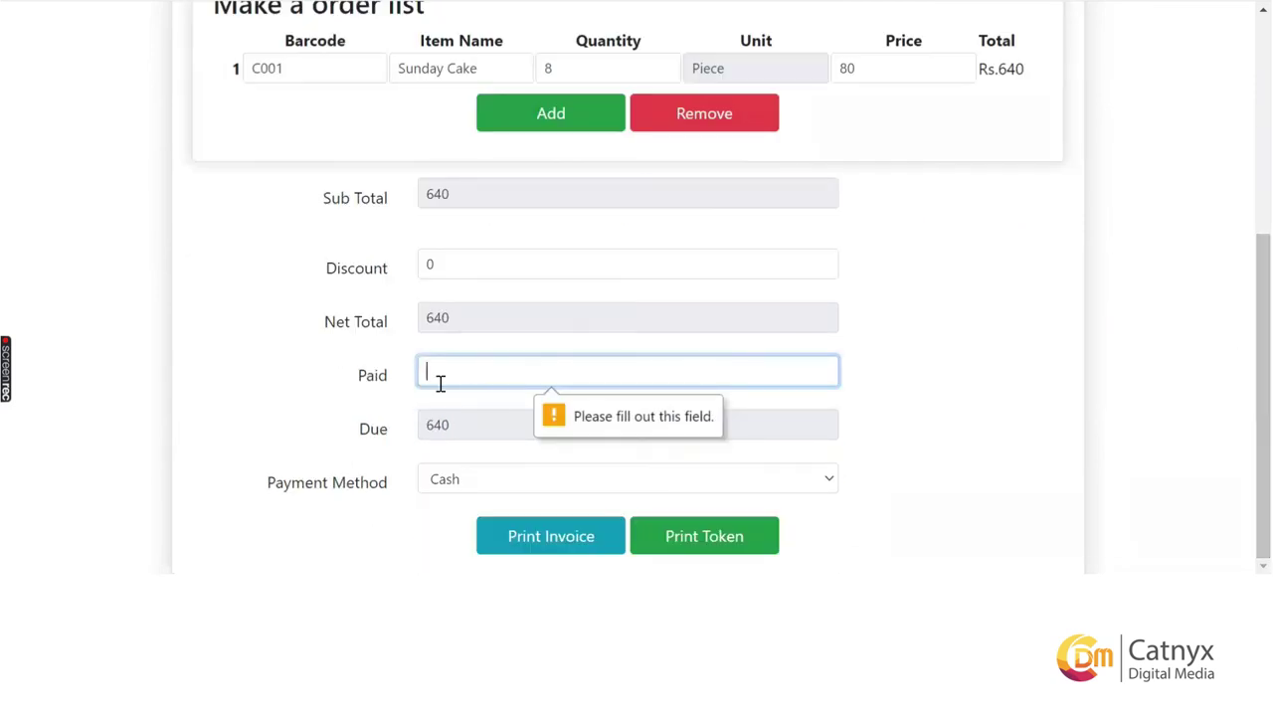
text(6)
text(30)
key(BackSpace)
key(BackSpace)
text(40)
click(572, 537)
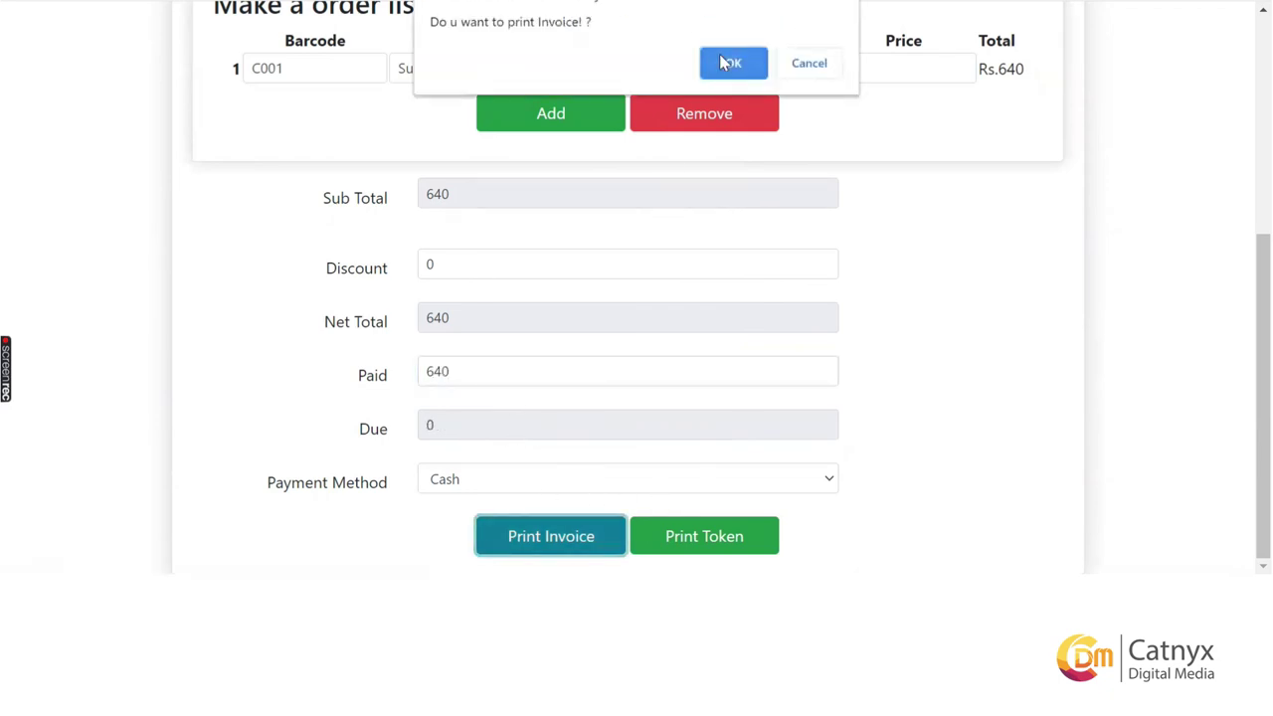
Confirm printing, review the 640 receipt PDF, and go back to the order form
click(726, 61)
scroll(1241, 249, down, 3)
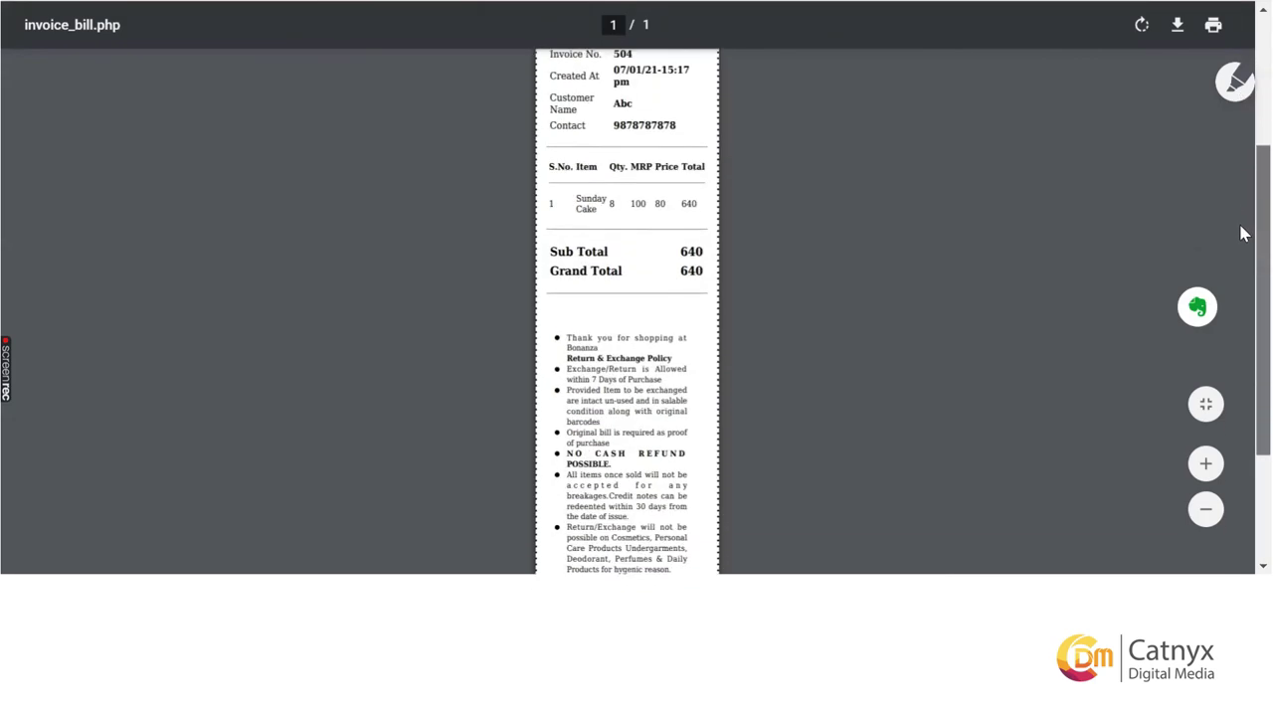
scroll(1241, 368, down, 2)
scroll(1242, 248, up, 5)
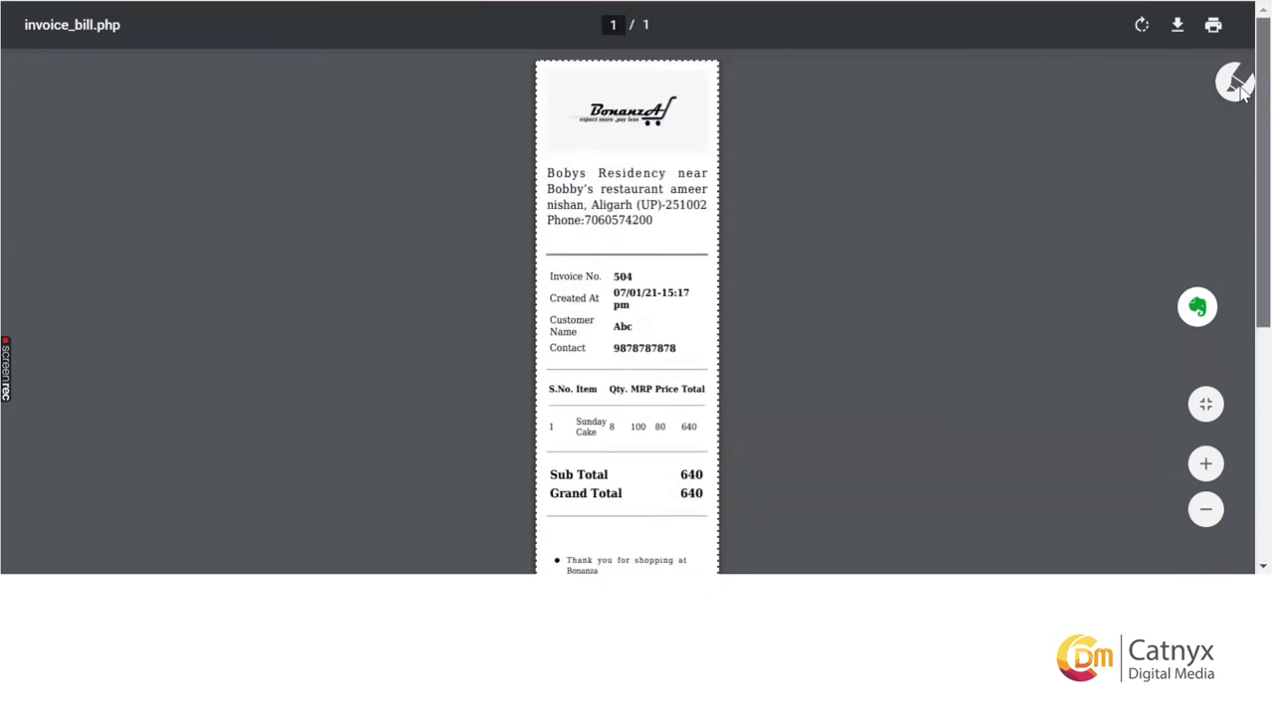
scroll(1241, 199, down, 3)
scroll(1241, 258, down, 1)
scroll(1241, 159, up, 3)
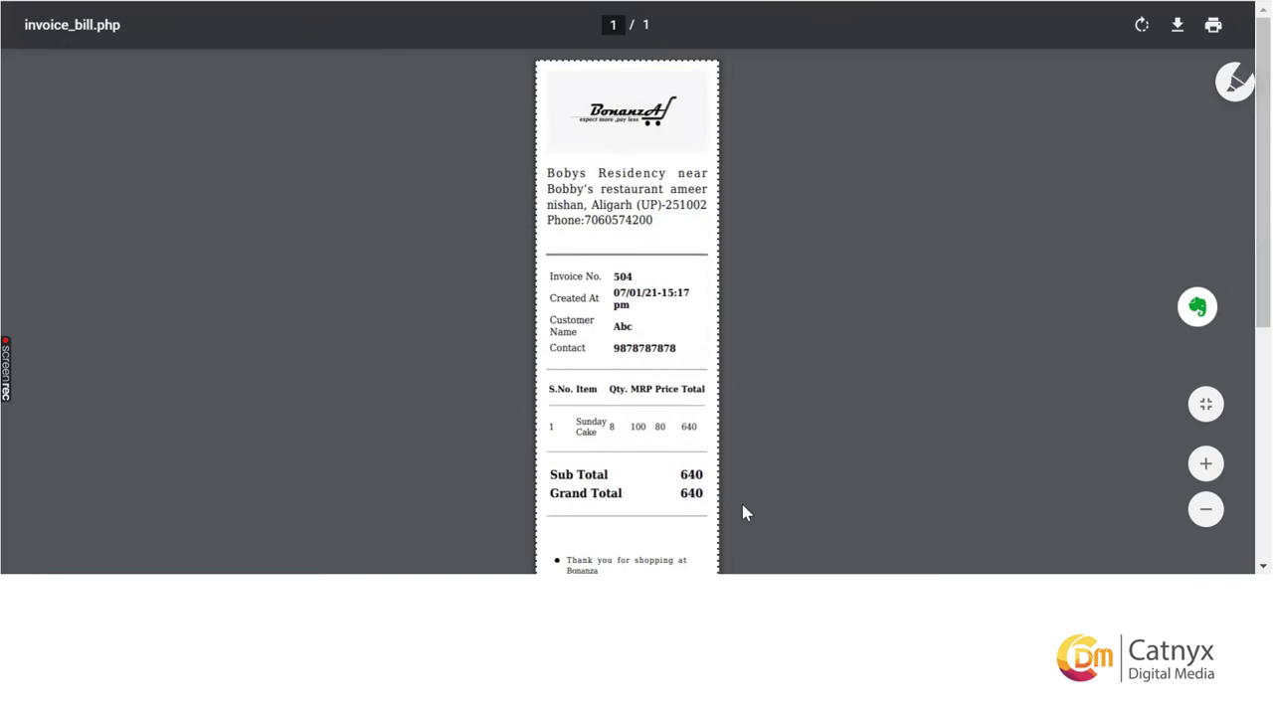
key(alt+Left)
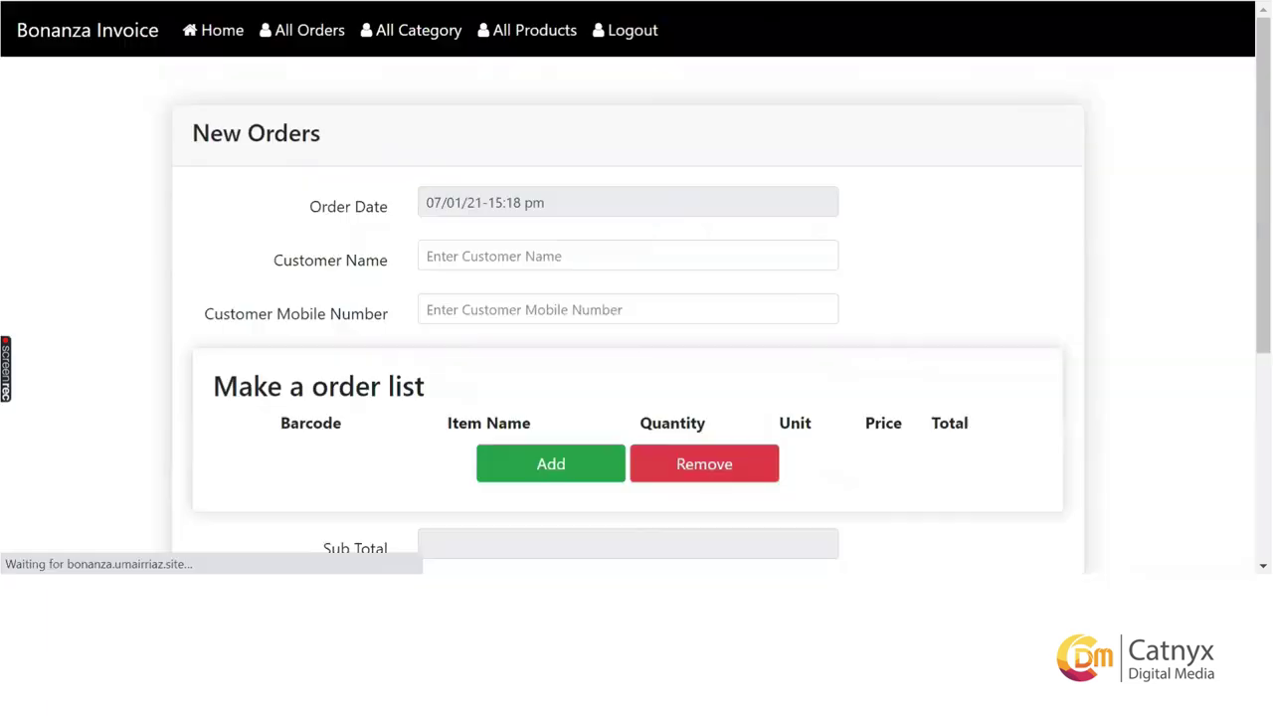
Visit the product list, then log out to the login page
scroll(1246, 328, up, 5)
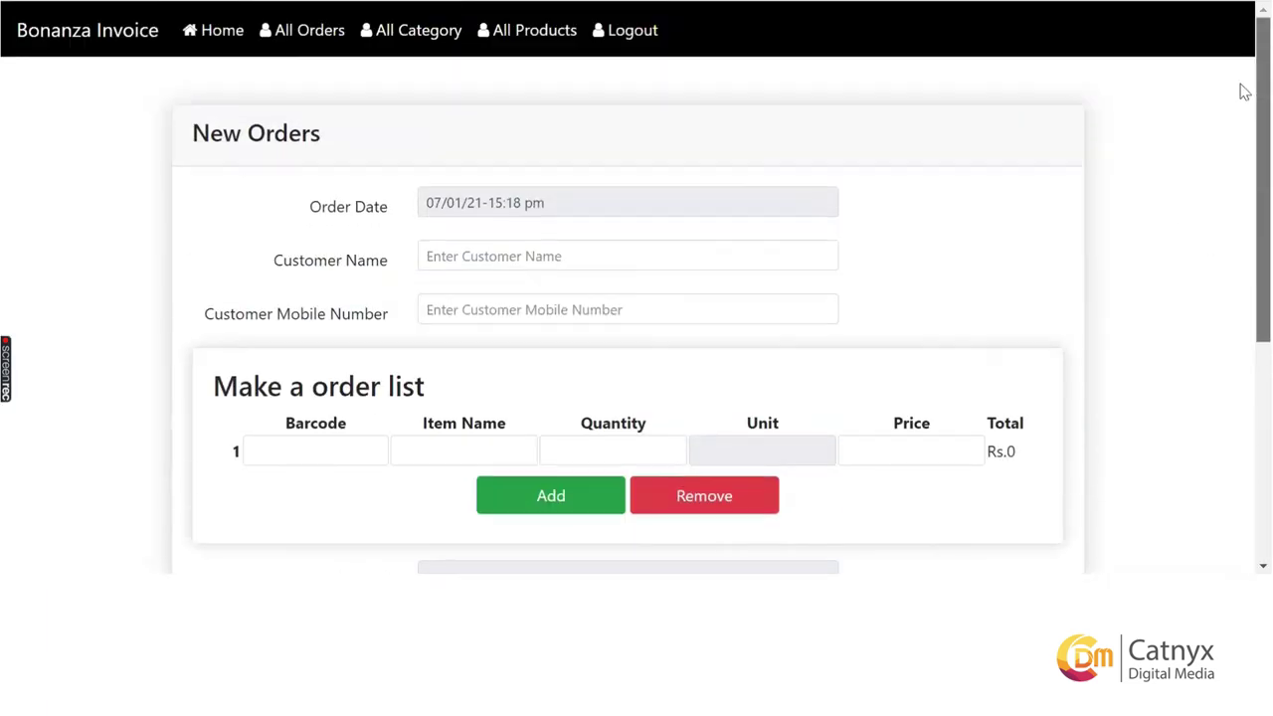
click(525, 34)
click(616, 37)
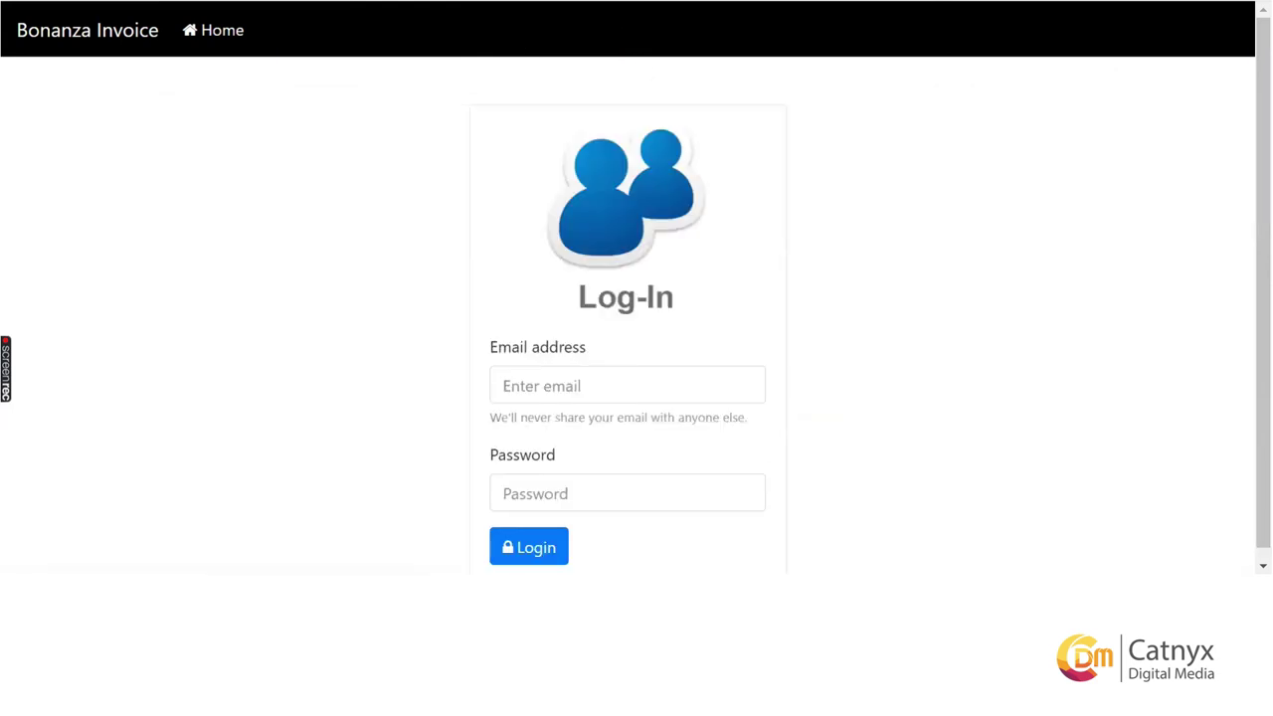